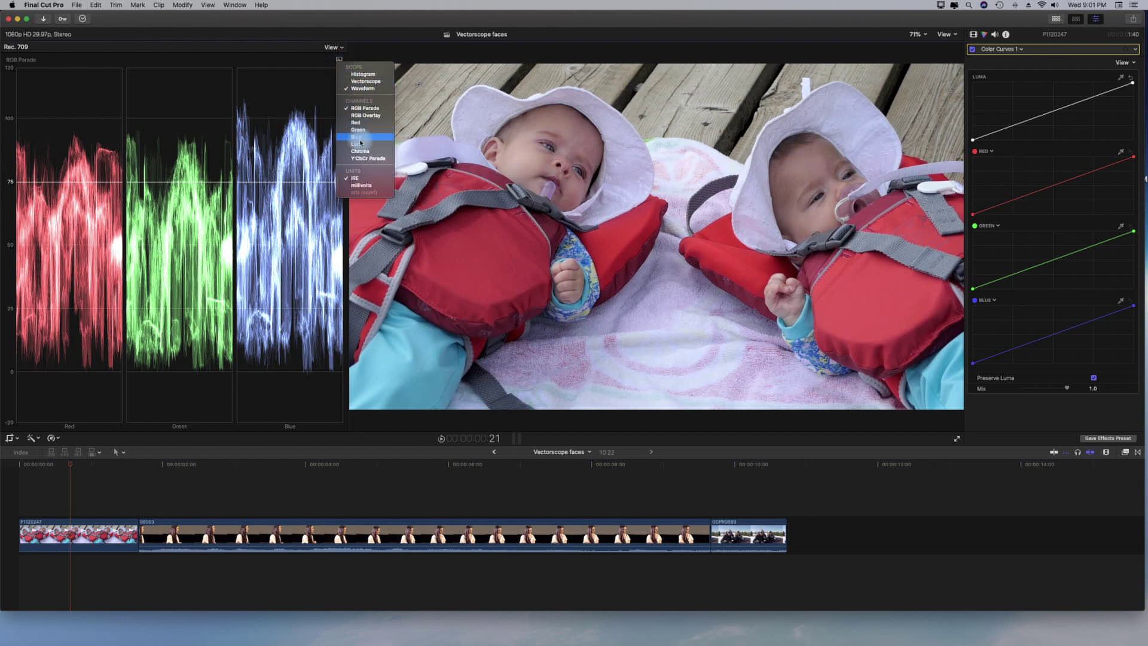
# - Switch the waveform scope's channel to Luma
pyautogui.click(359, 149)
pyautogui.click(336, 48)
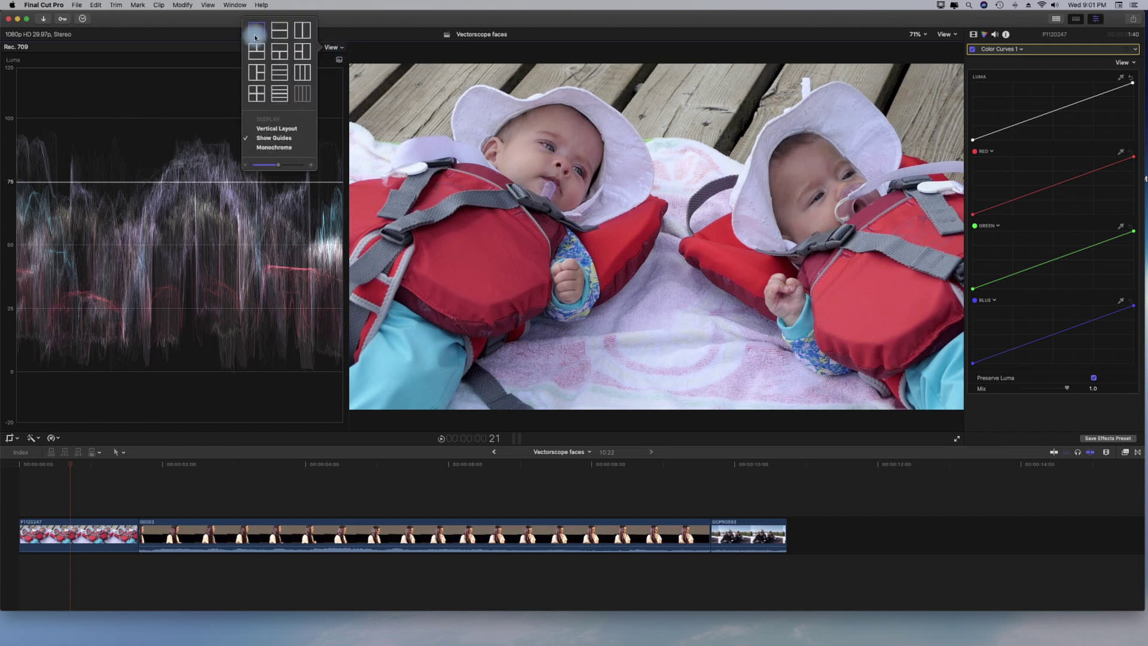
pyautogui.click(333, 49)
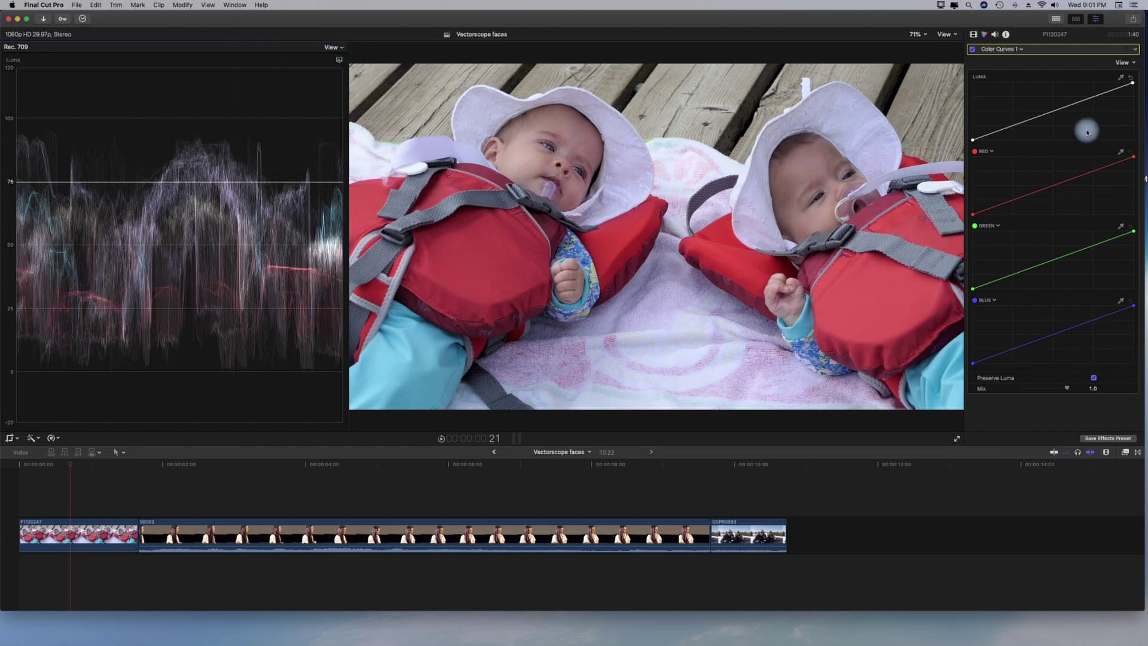
# - Shift the luma curve's black point inward to deepen the shadows and slightly lower its white point
pyautogui.click(825, 154)
pyautogui.click(973, 141)
pyautogui.moveTo(973, 144); pyautogui.dragTo(985, 145)
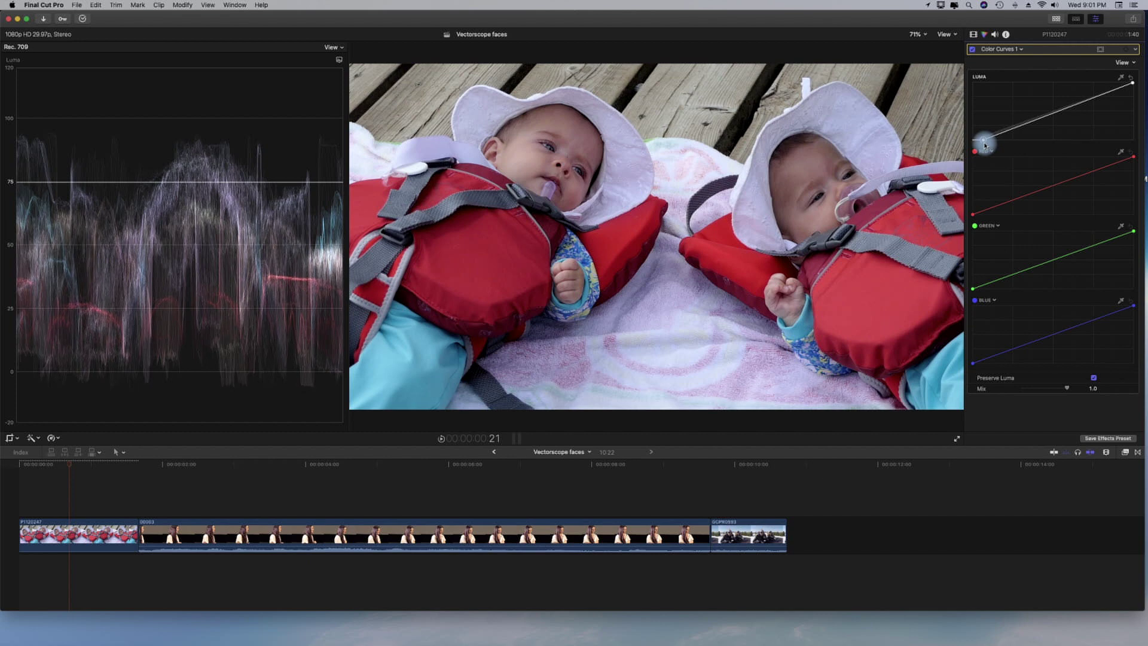
pyautogui.moveTo(1134, 86); pyautogui.dragTo(1132, 88)
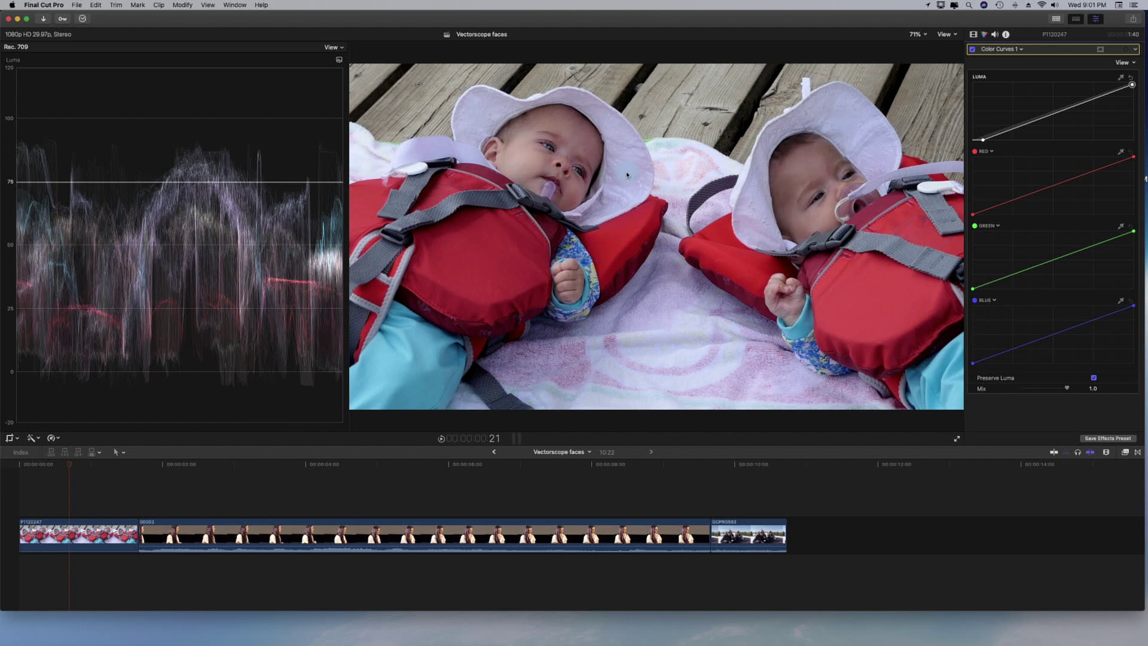
# - Trim the clip's image to a small patch of white fabric on the first baby's sun hat
pyautogui.click(9, 439)
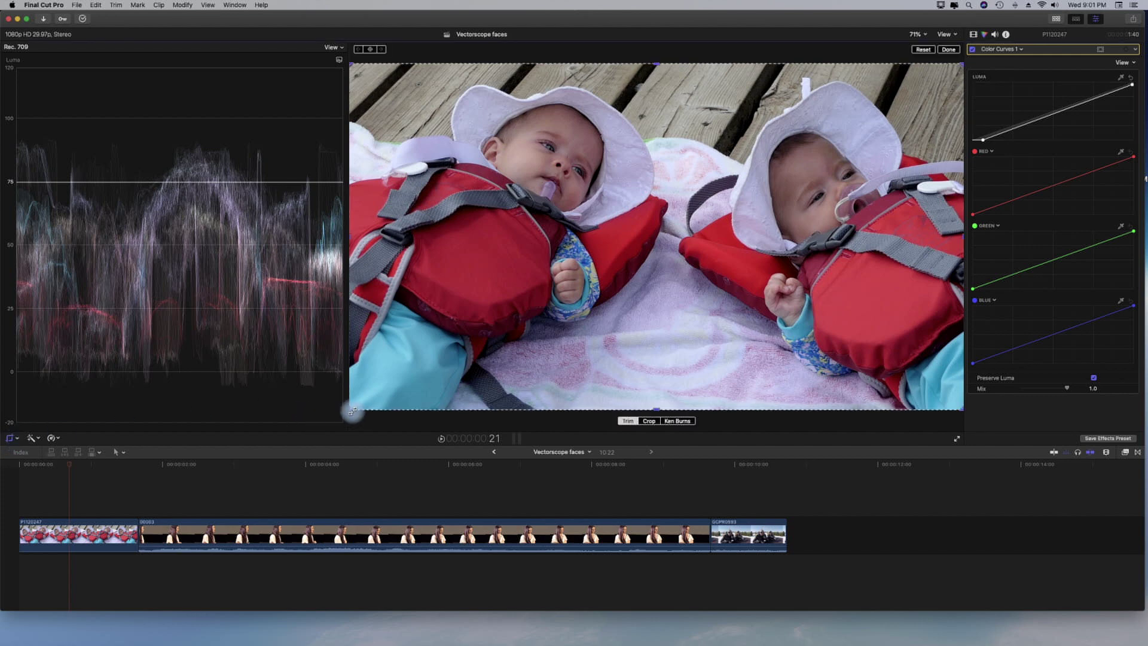
pyautogui.moveTo(352, 411); pyautogui.dragTo(618, 202)
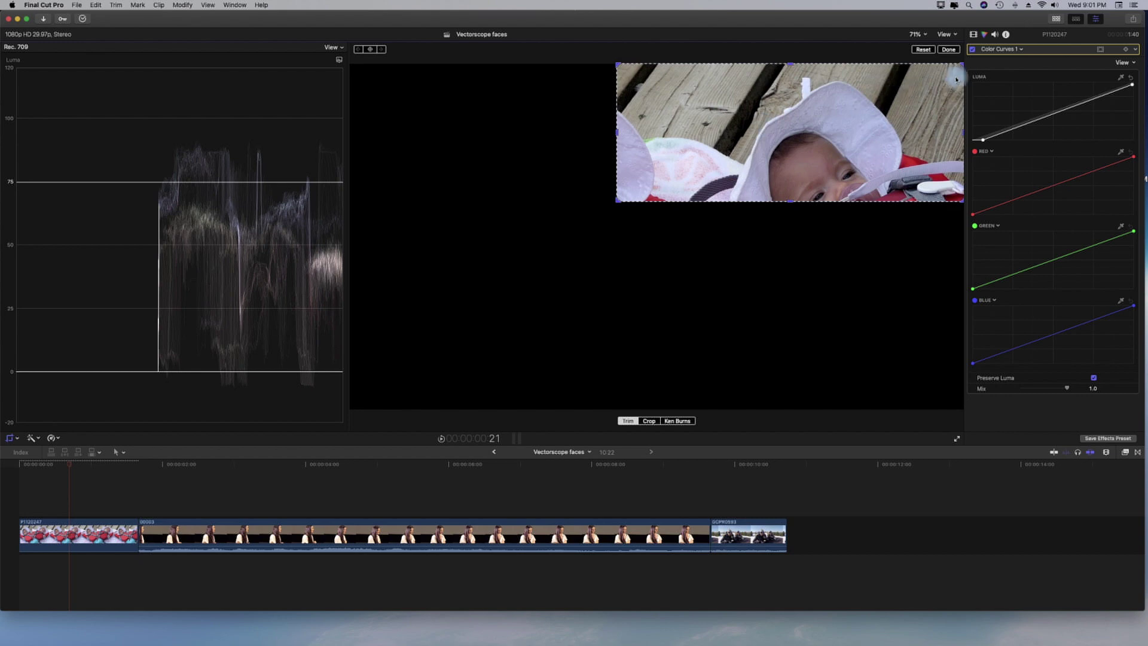
pyautogui.moveTo(961, 65); pyautogui.dragTo(630, 153)
# - Set the waveform to RGB Parade and balance the white patch by lowering the blue curve's highlights and raising the red curve's
pyautogui.click(339, 60)
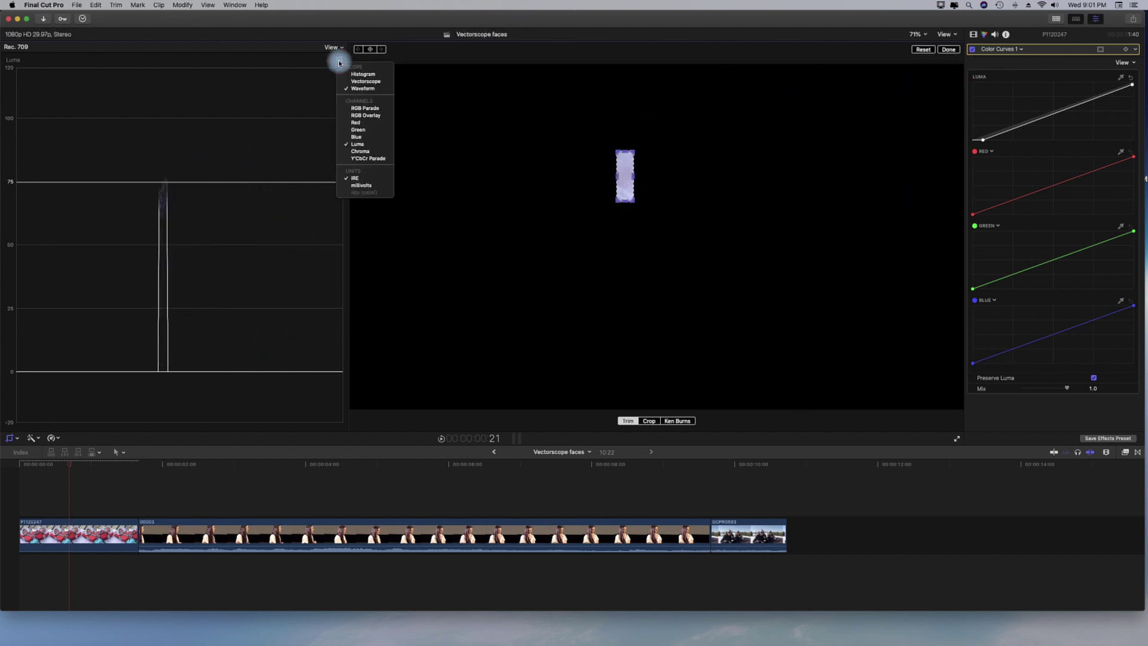
pyautogui.click(357, 107)
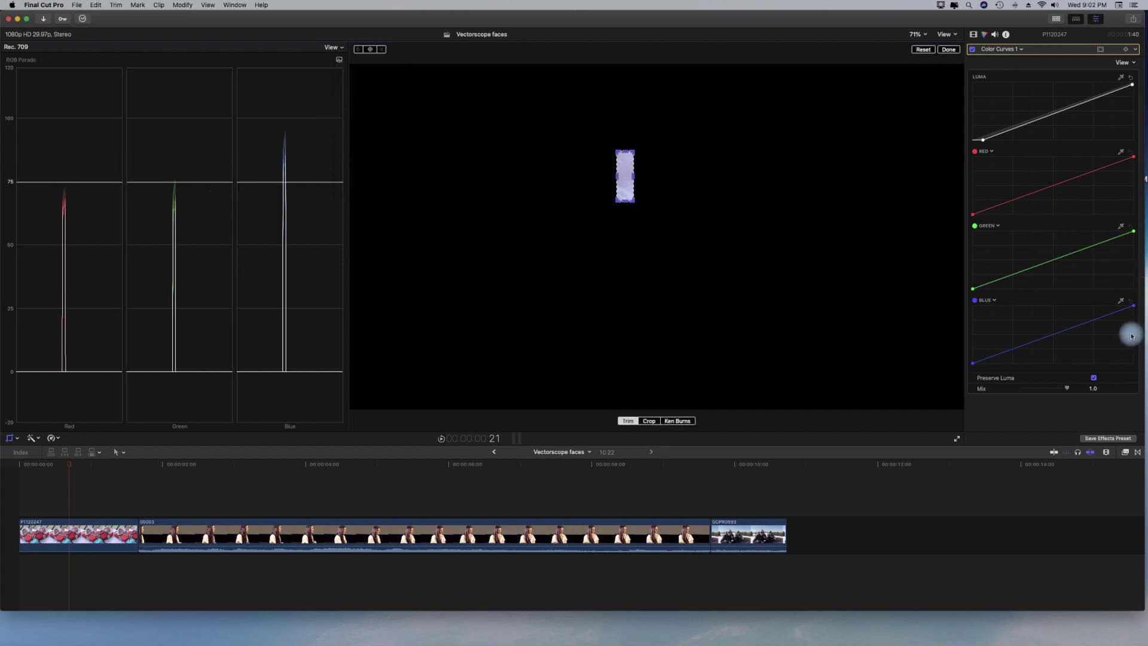
pyautogui.moveTo(1135, 310); pyautogui.dragTo(1135, 318)
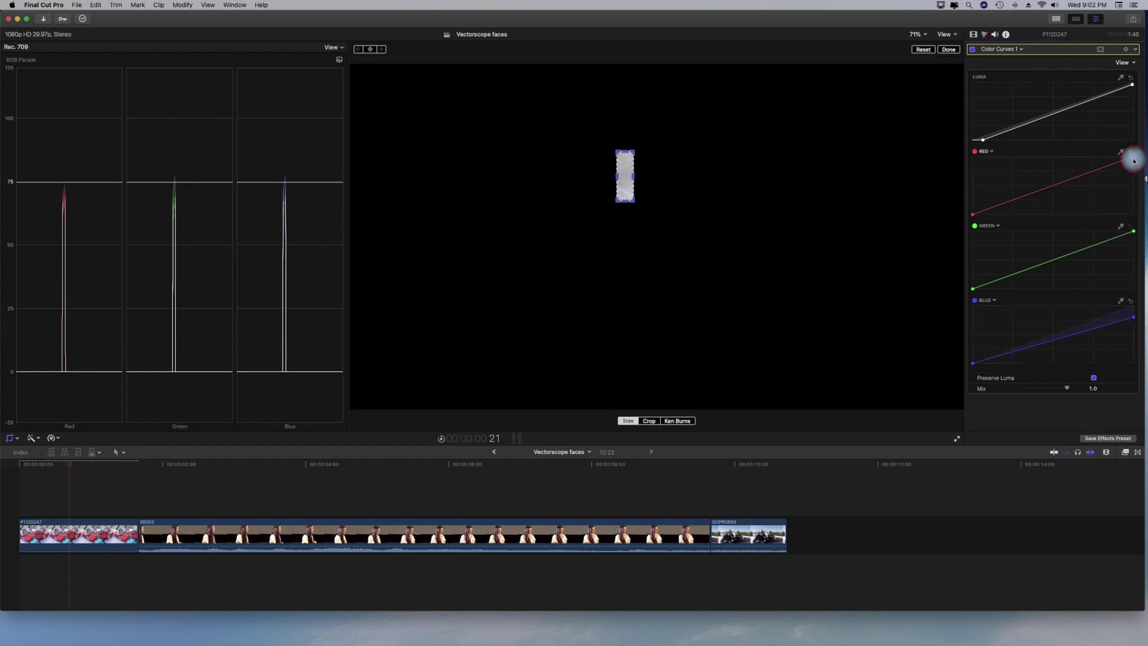
pyautogui.moveTo(1124, 160); pyautogui.dragTo(1127, 159)
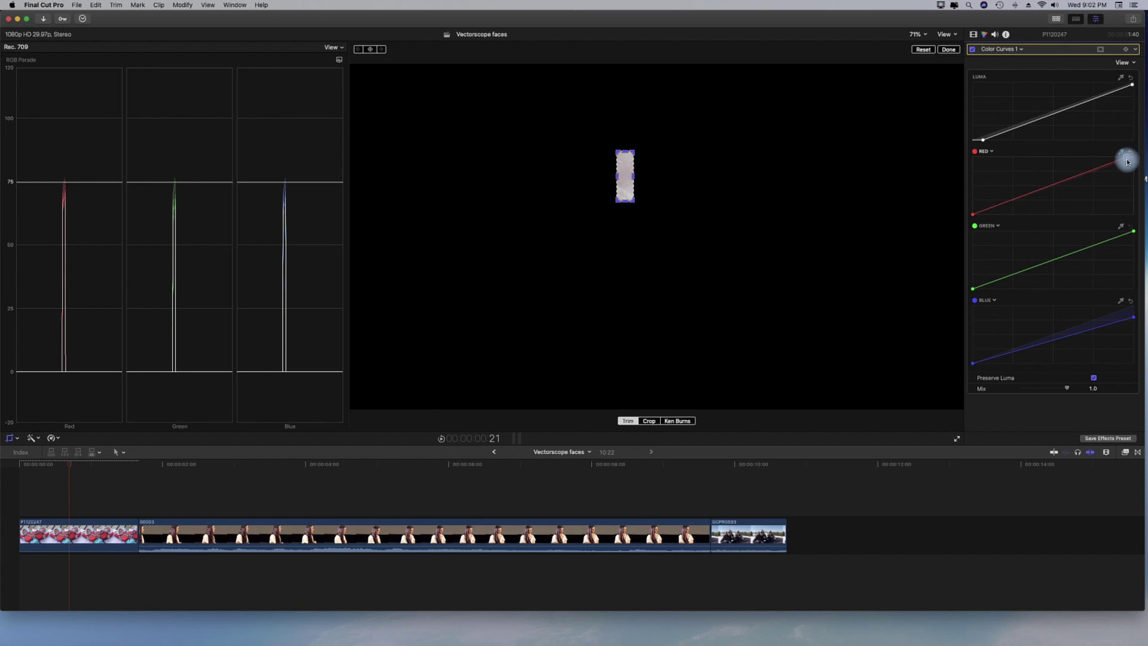
# - Reset the trim to the full frame and toggle the Color Curves 1 correction off and on to compare
pyautogui.click(923, 50)
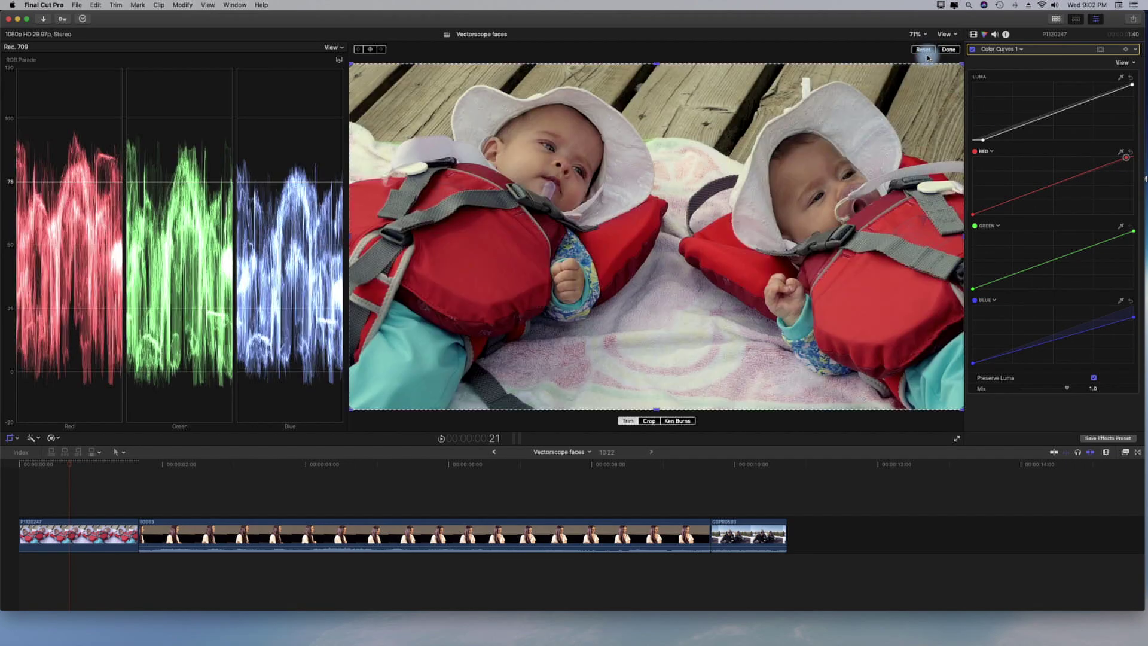
pyautogui.click(972, 50)
pyautogui.click(972, 50)
# - Switch the video scope from the waveform to the Vectorscope
pyautogui.click(341, 50)
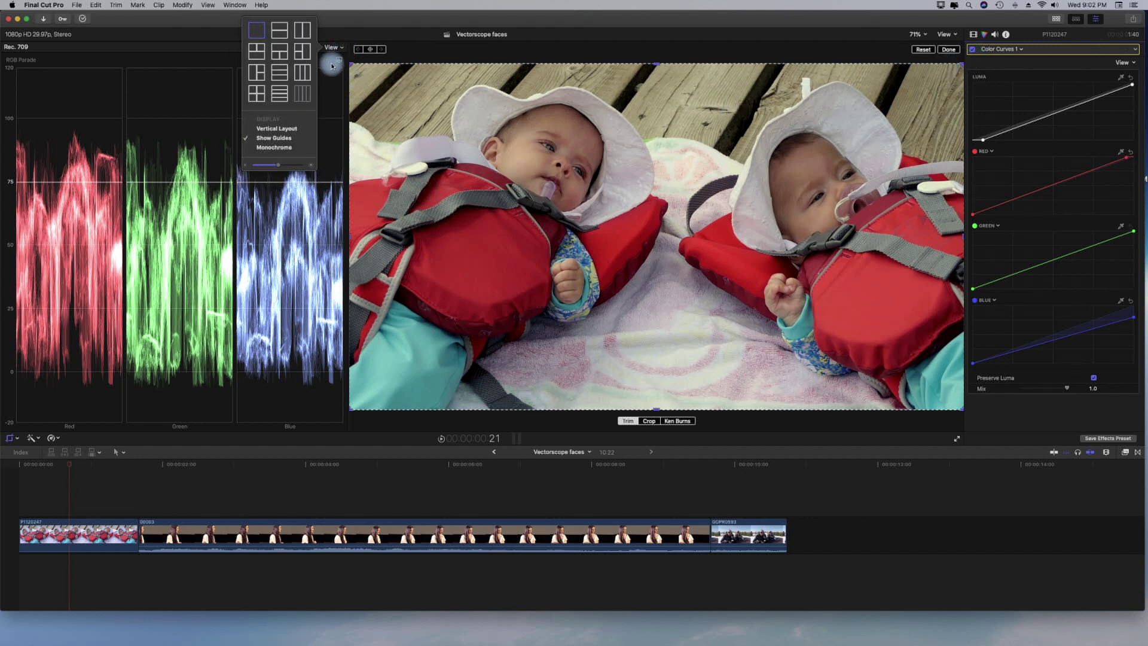
pyautogui.click(339, 59)
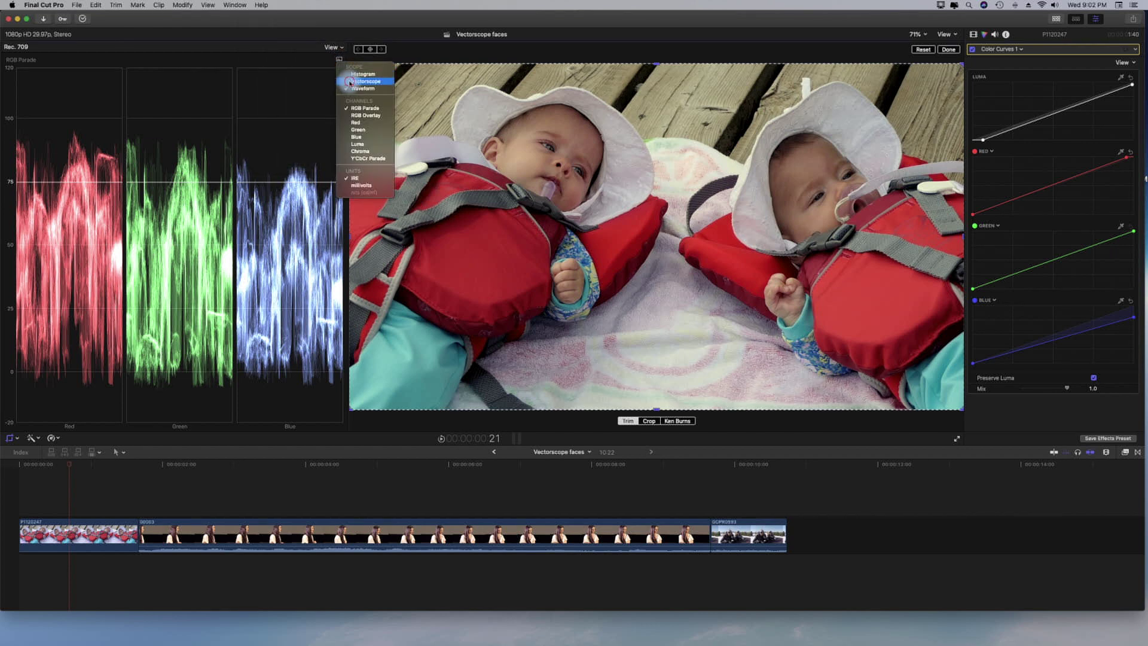
pyautogui.click(348, 81)
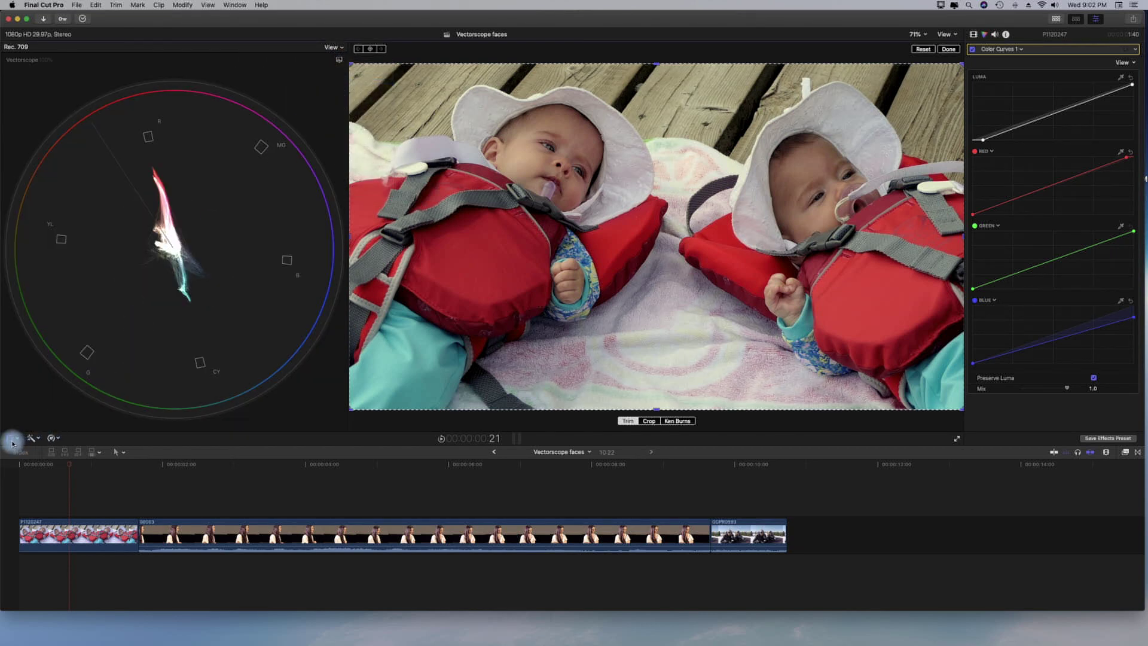
# - Trim the first timeline clip's image to a small patch of skin on the first baby's forehead
pyautogui.click(11, 443)
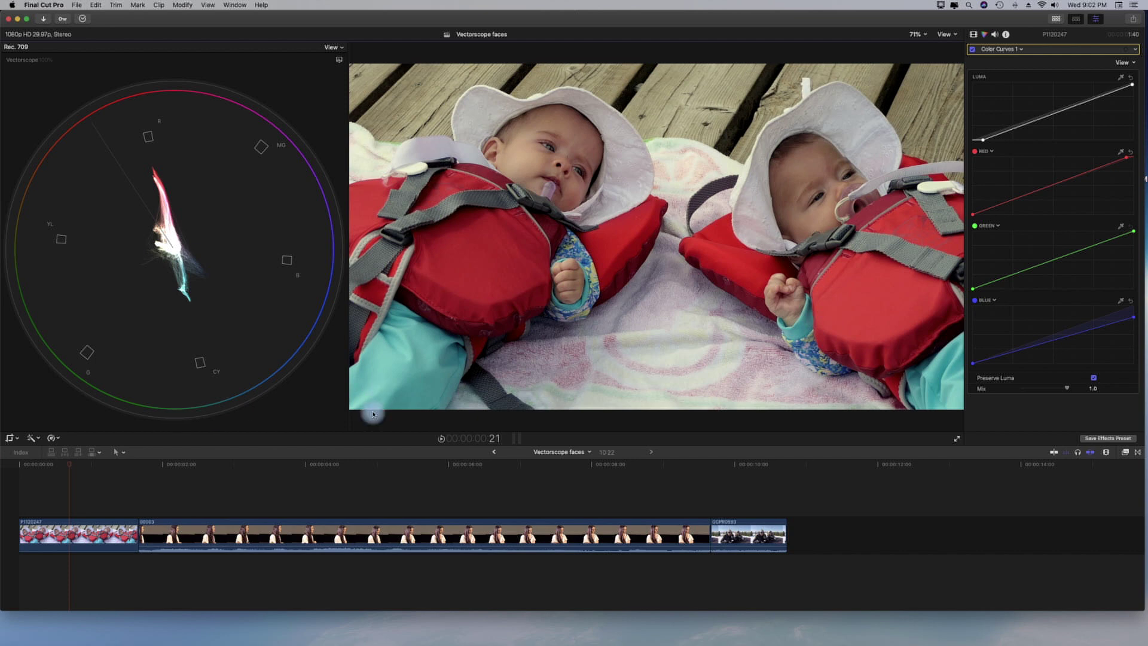
pyautogui.click(90, 539)
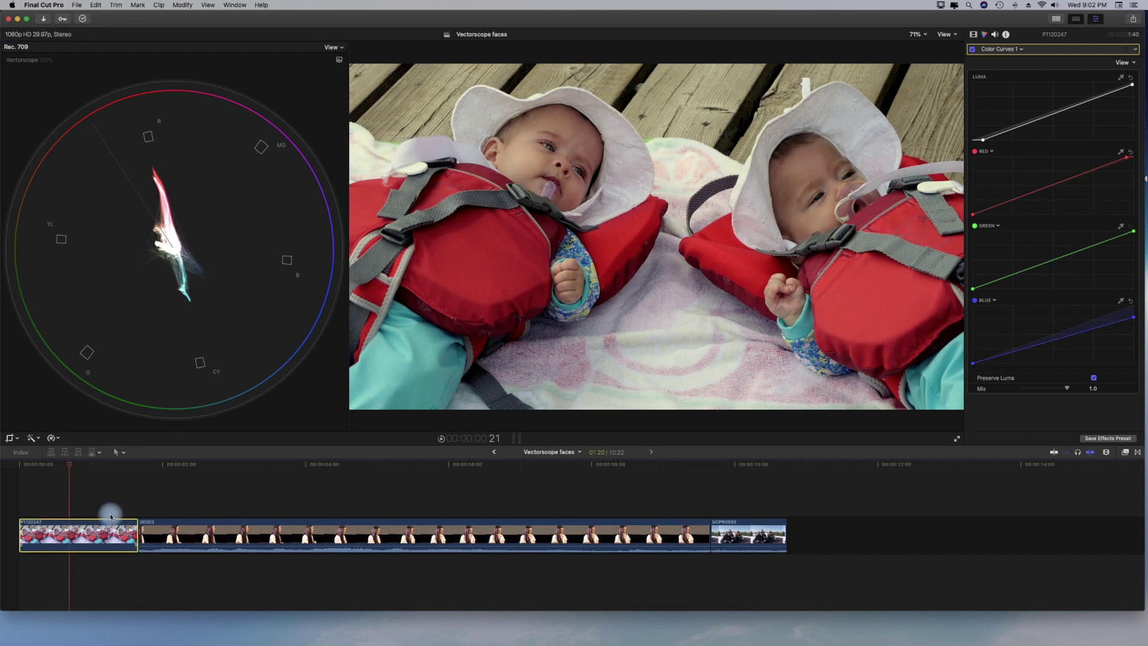
pyautogui.click(10, 443)
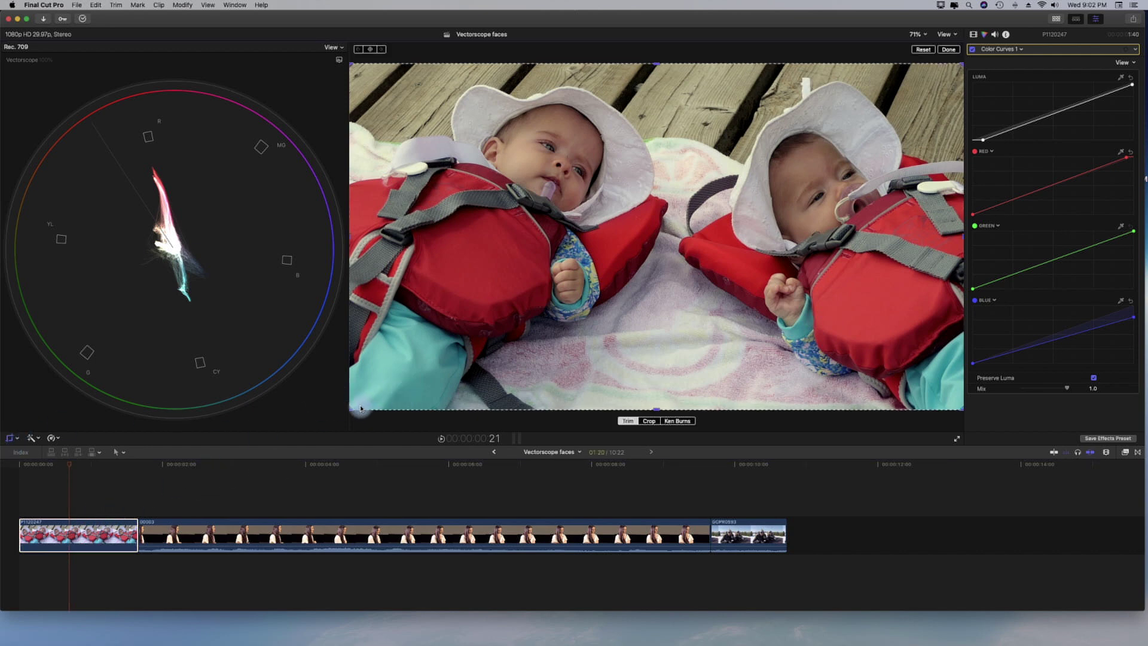
pyautogui.moveTo(352, 410); pyautogui.dragTo(514, 170)
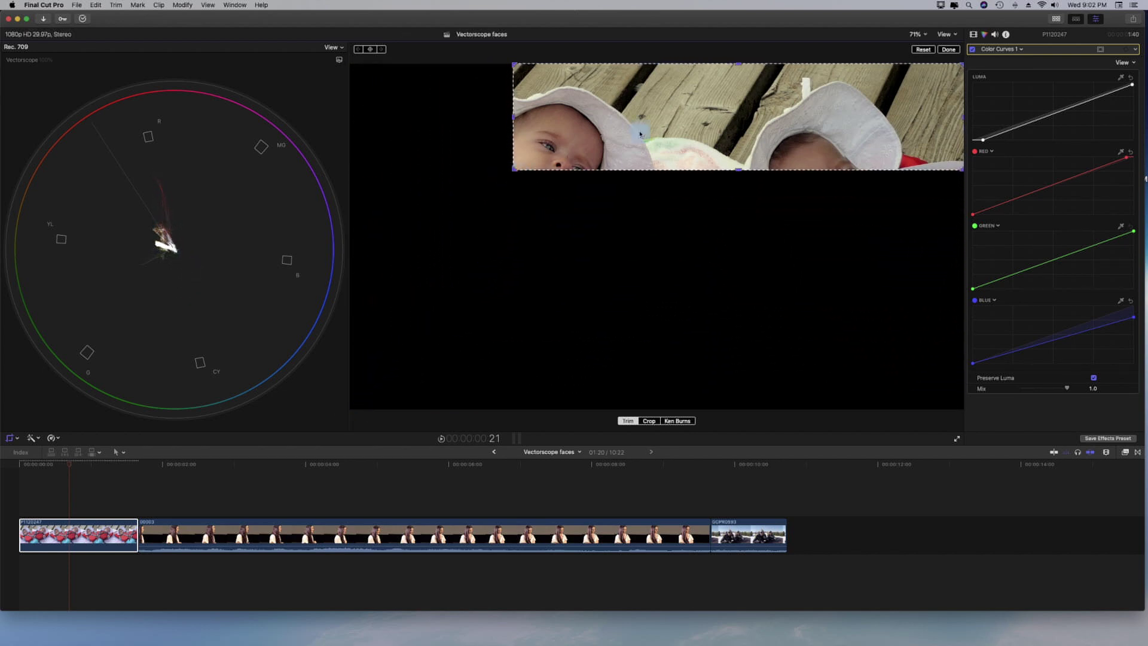
pyautogui.moveTo(962, 64); pyautogui.dragTo(540, 149)
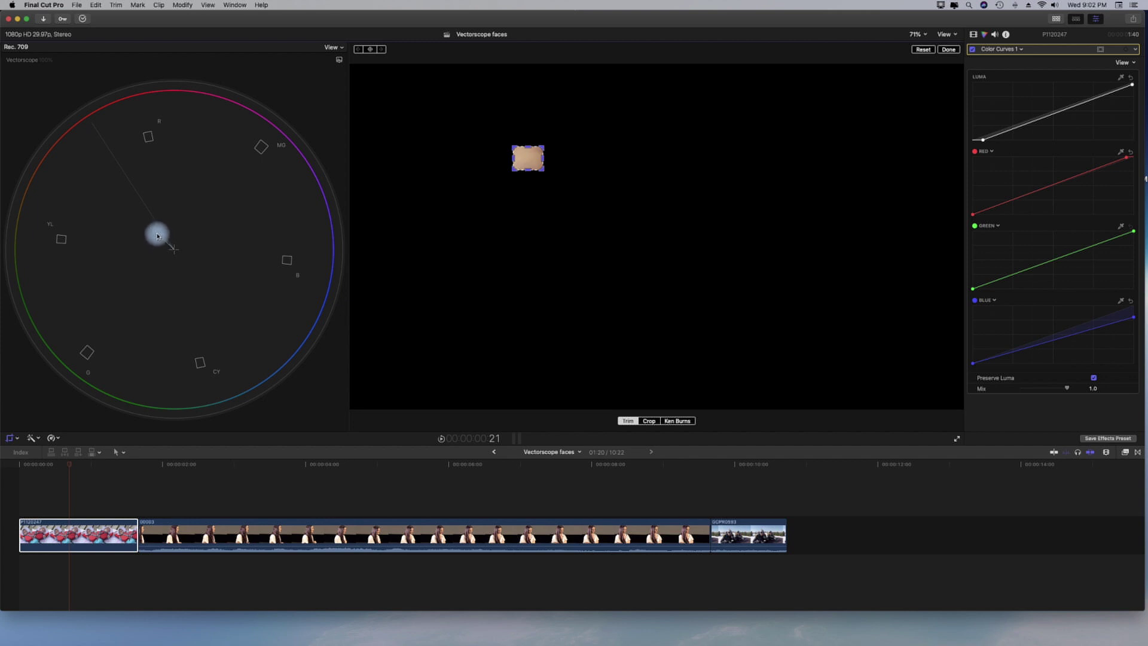
# - Add a Hue/Saturation Curves correction, sample the skin on the Hue vs Hue curve, and shift its hue onto the skin tone line
pyautogui.click(1023, 53)
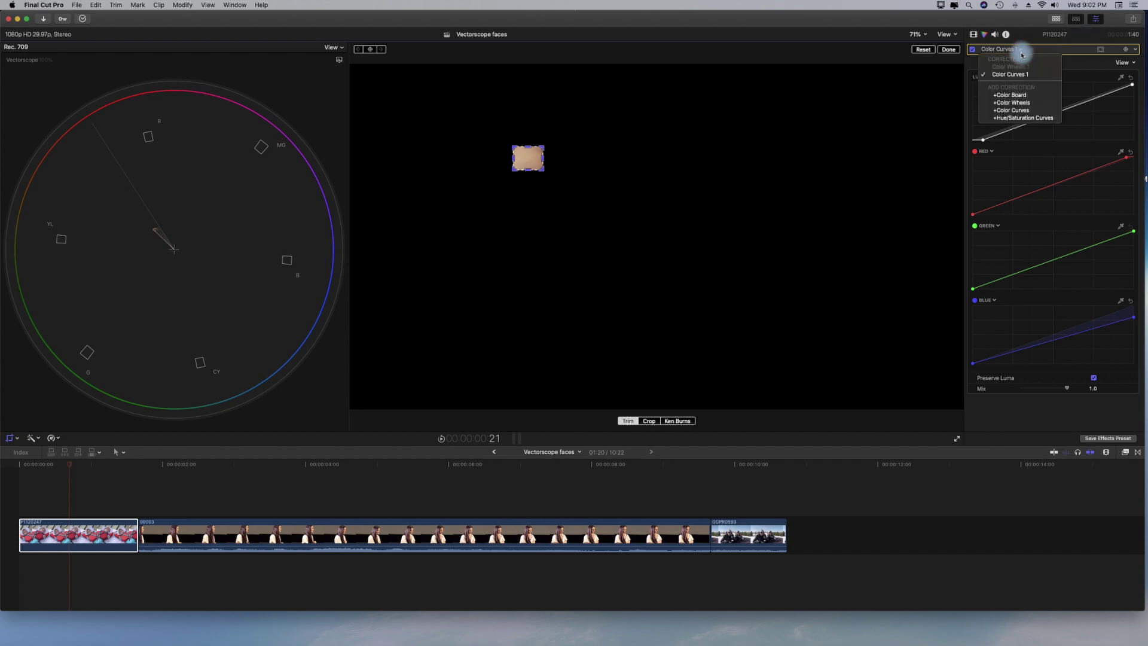
pyautogui.click(1024, 118)
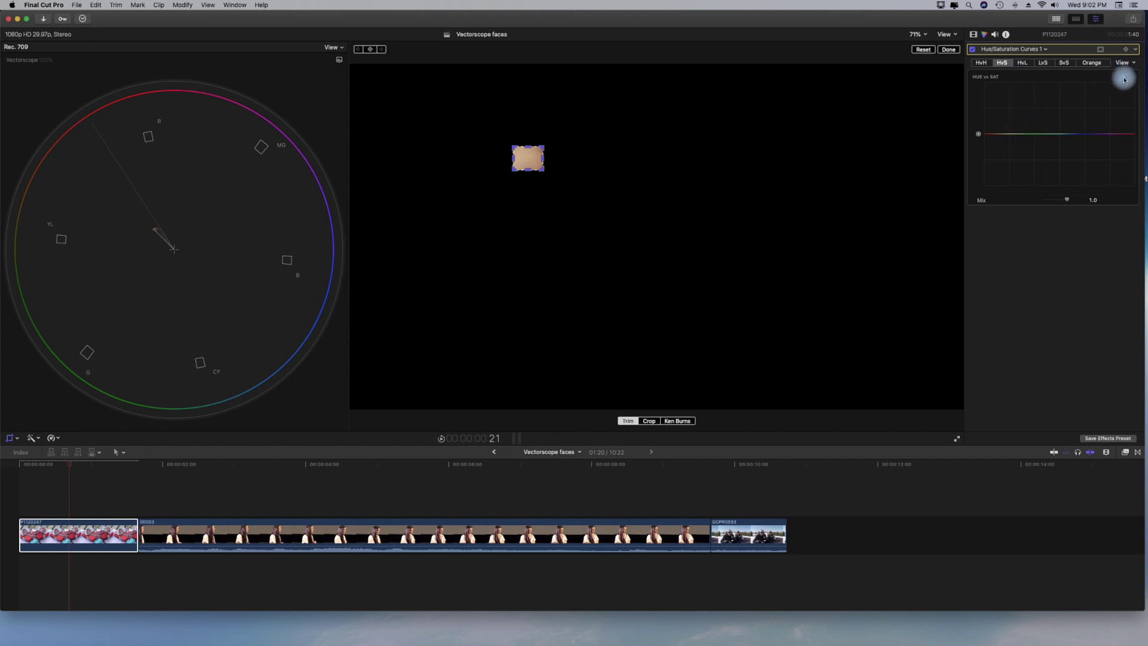
pyautogui.click(980, 63)
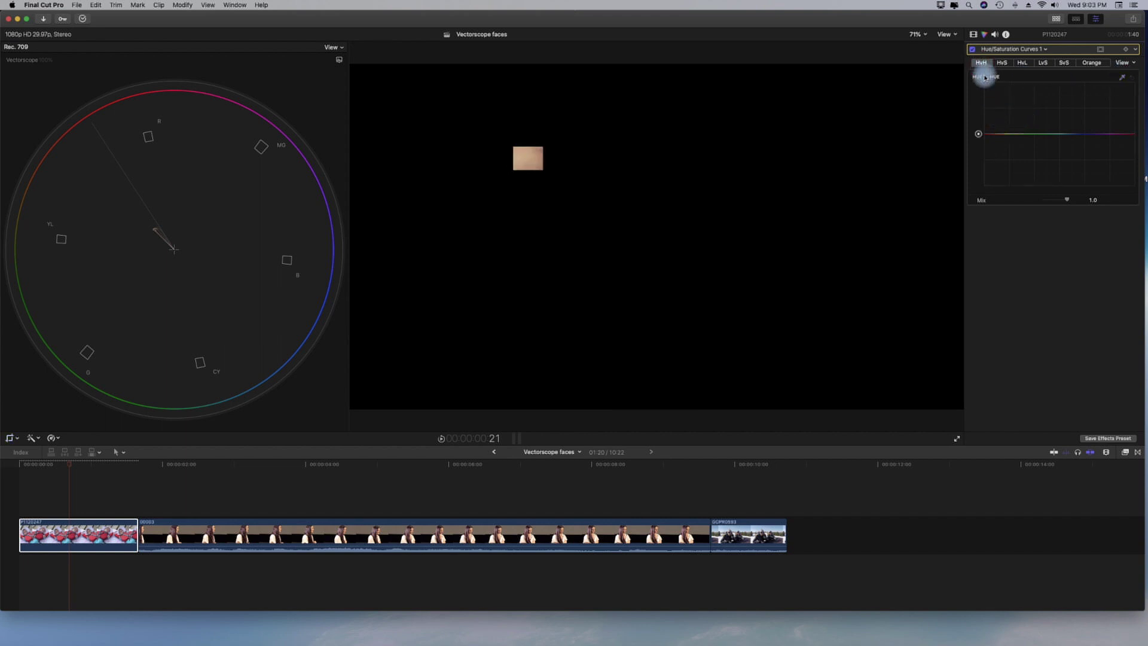
pyautogui.click(1122, 78)
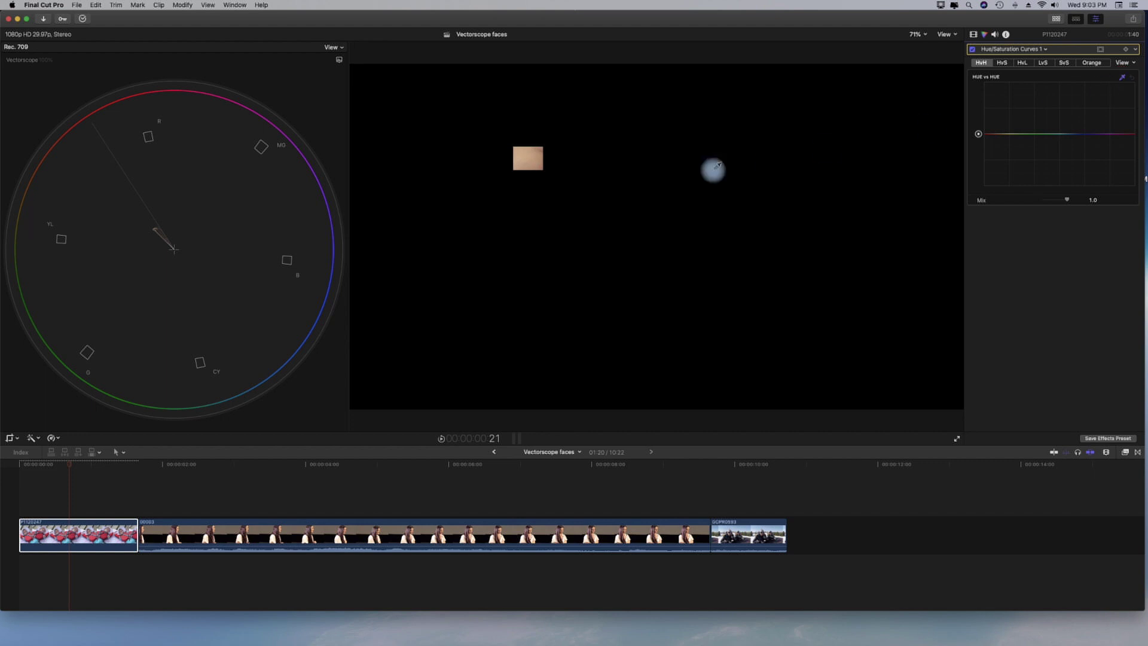
pyautogui.click(531, 159)
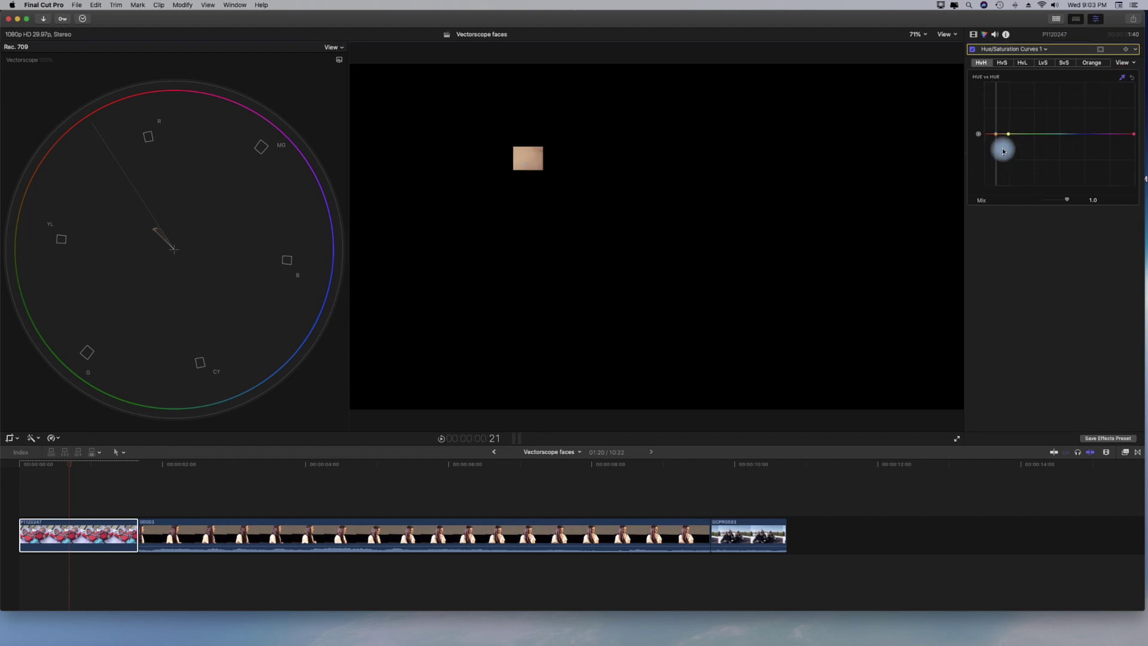
pyautogui.moveTo(996, 138); pyautogui.dragTo(998, 132)
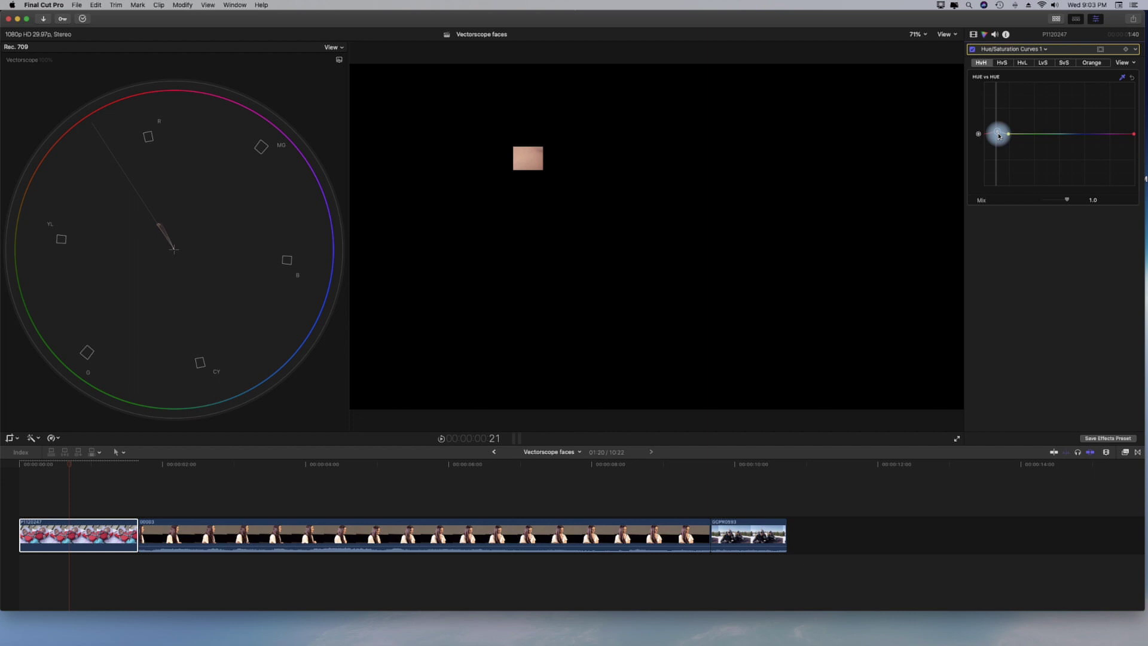
# - Add a second Hue/Saturation Curves correction, sample the skin on the Hue vs Sat curve, and raise its saturation
pyautogui.click(1046, 50)
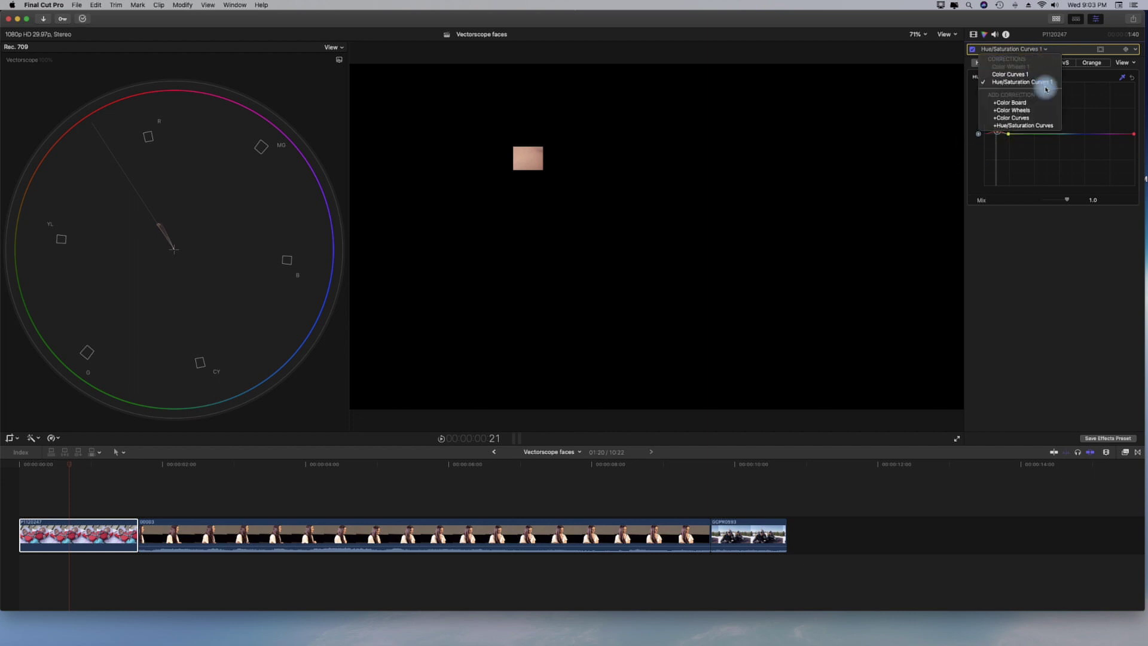
pyautogui.click(1042, 126)
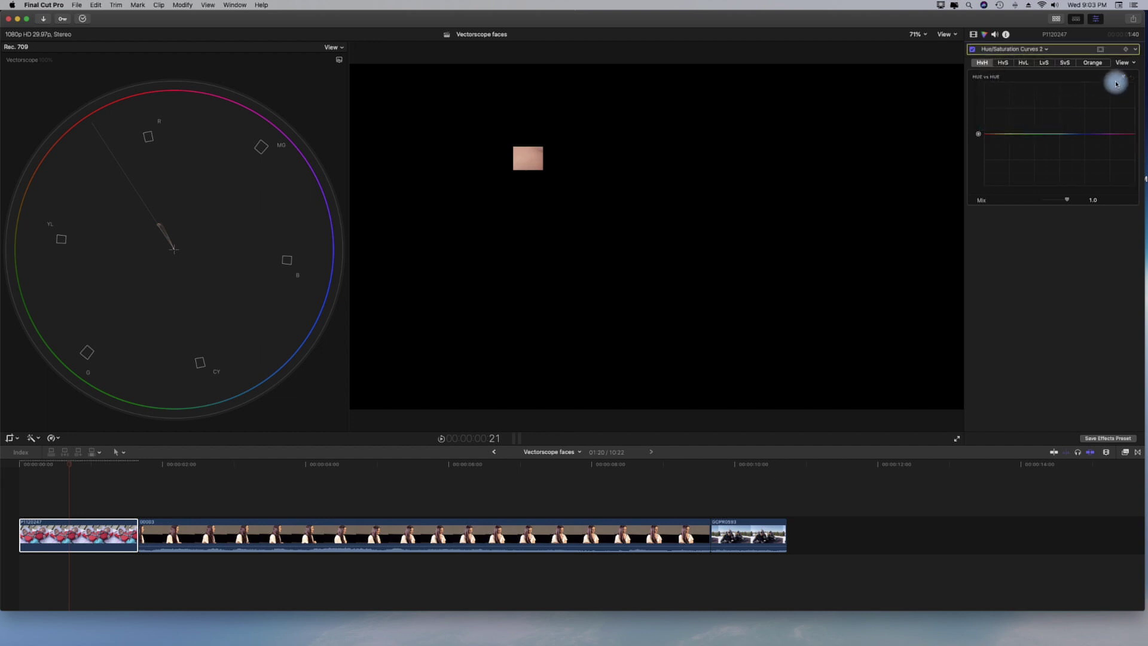
pyautogui.click(1002, 62)
pyautogui.click(1124, 78)
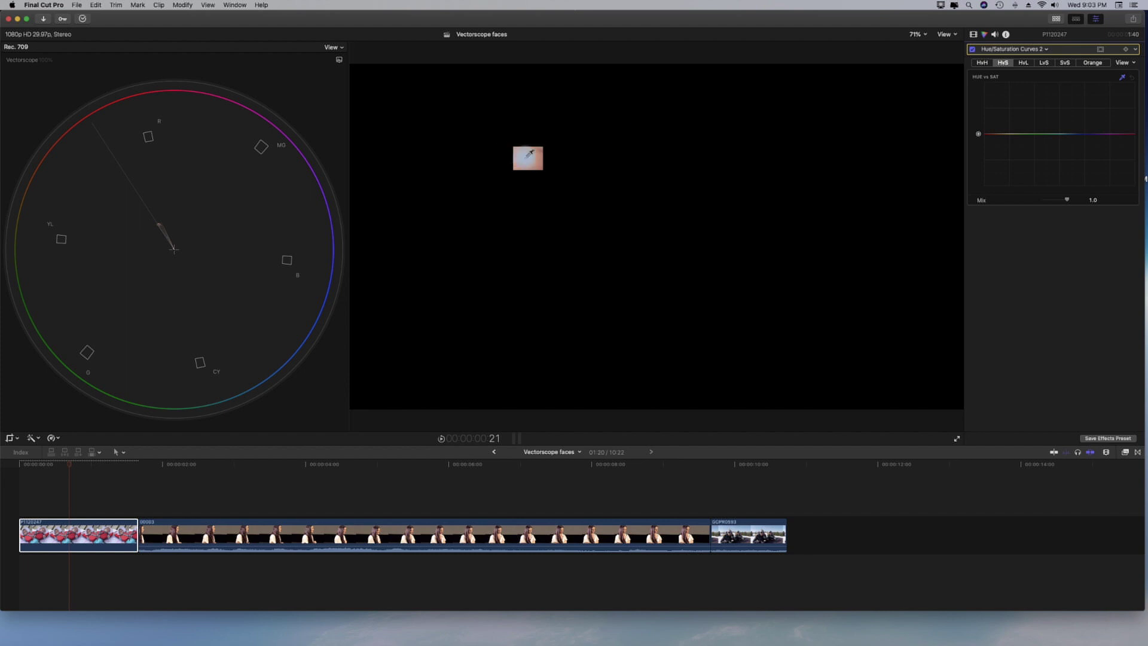
pyautogui.click(535, 159)
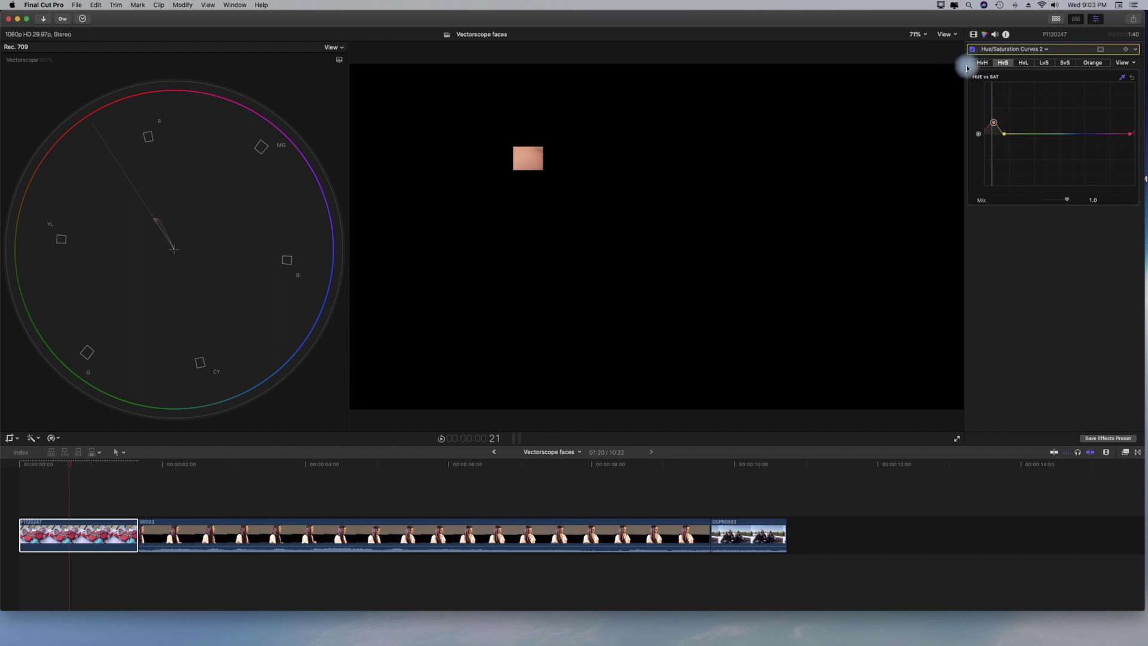
# - Reset the trim to the full frame and turn off the Hue/Saturation Curves corrections to compare the image
pyautogui.click(9, 440)
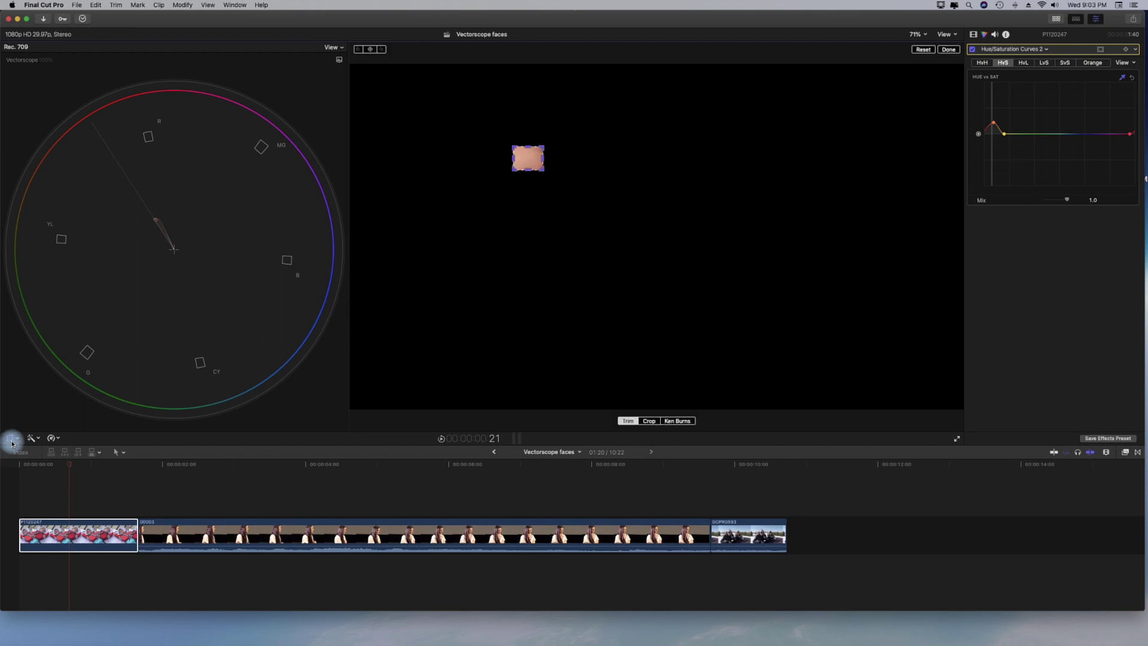
pyautogui.click(926, 52)
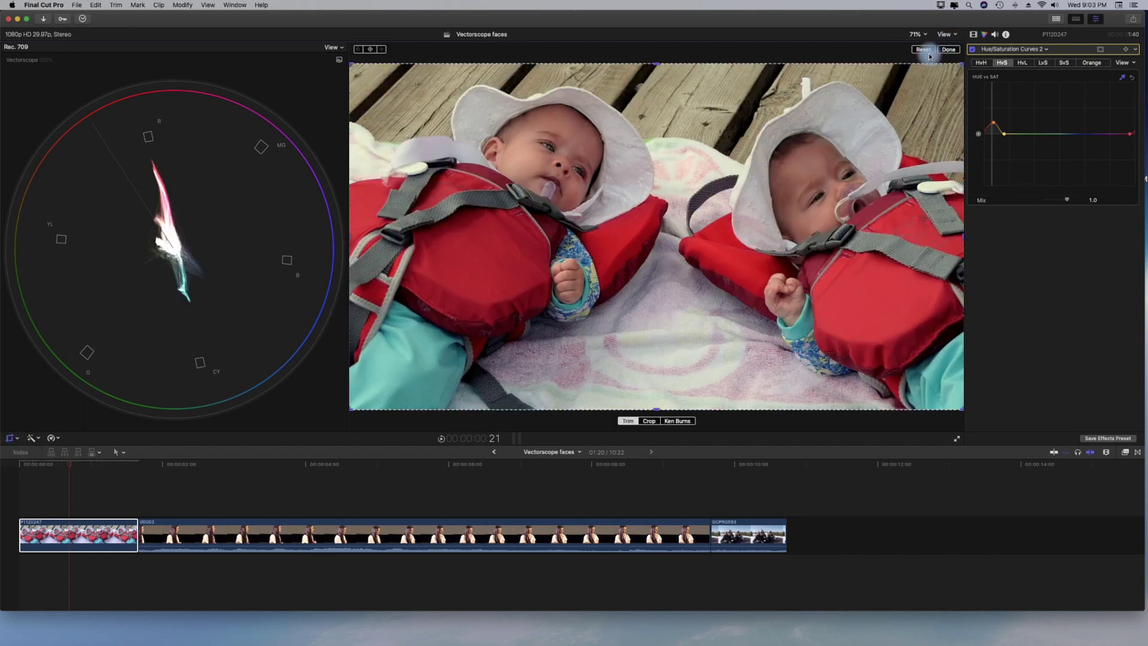
pyautogui.click(973, 51)
pyautogui.click(972, 51)
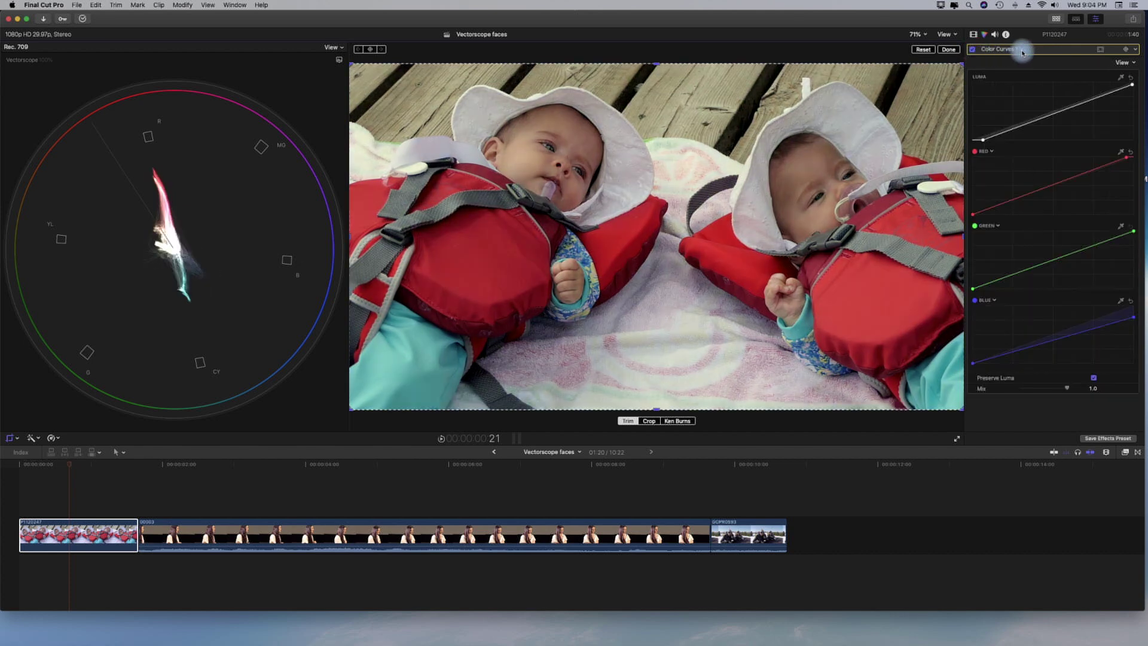
# - Turn the first clip's Hue/Saturation Curves 1 and Hue/Saturation Curves 2 corrections back on
pyautogui.click(1019, 48)
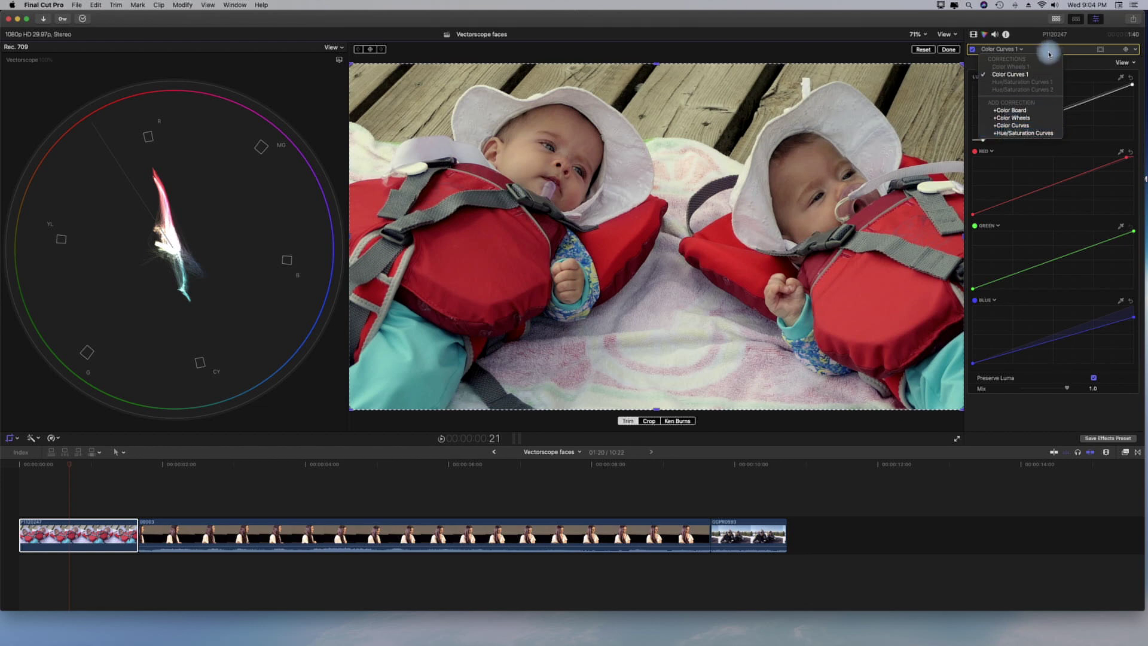
pyautogui.click(1028, 82)
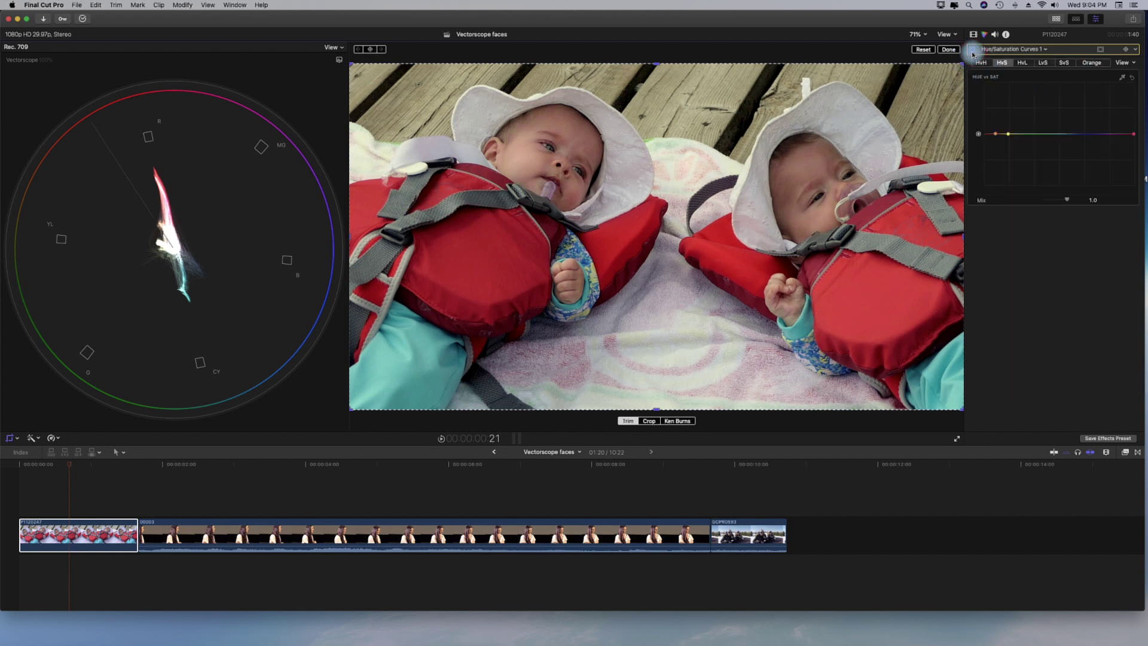
pyautogui.click(1044, 49)
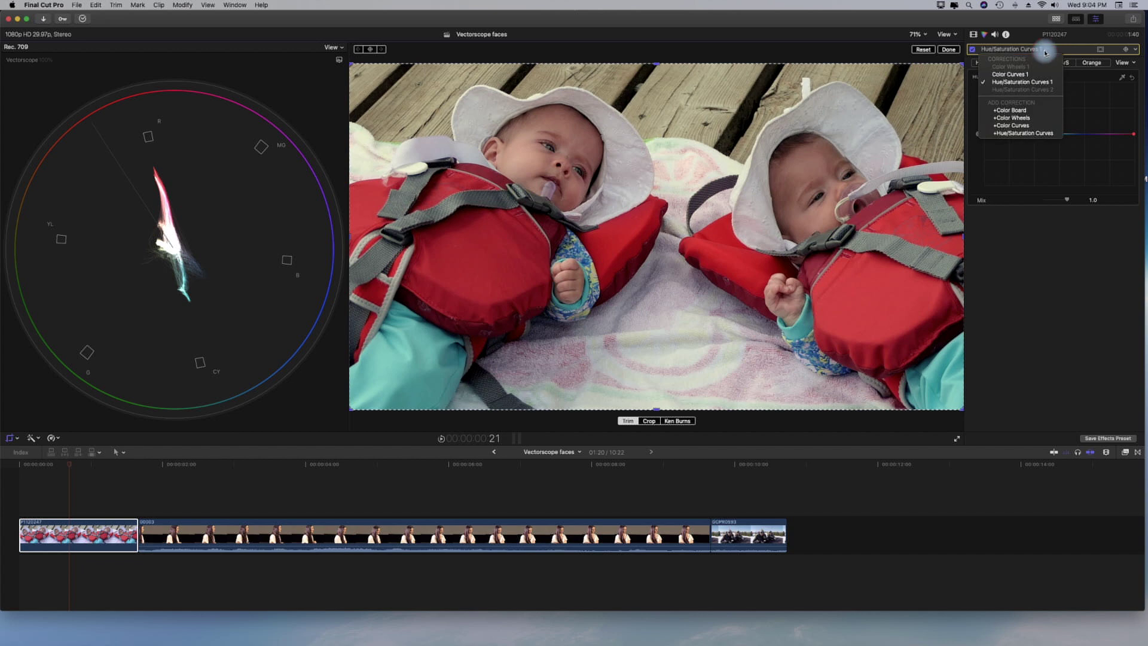
pyautogui.click(1011, 89)
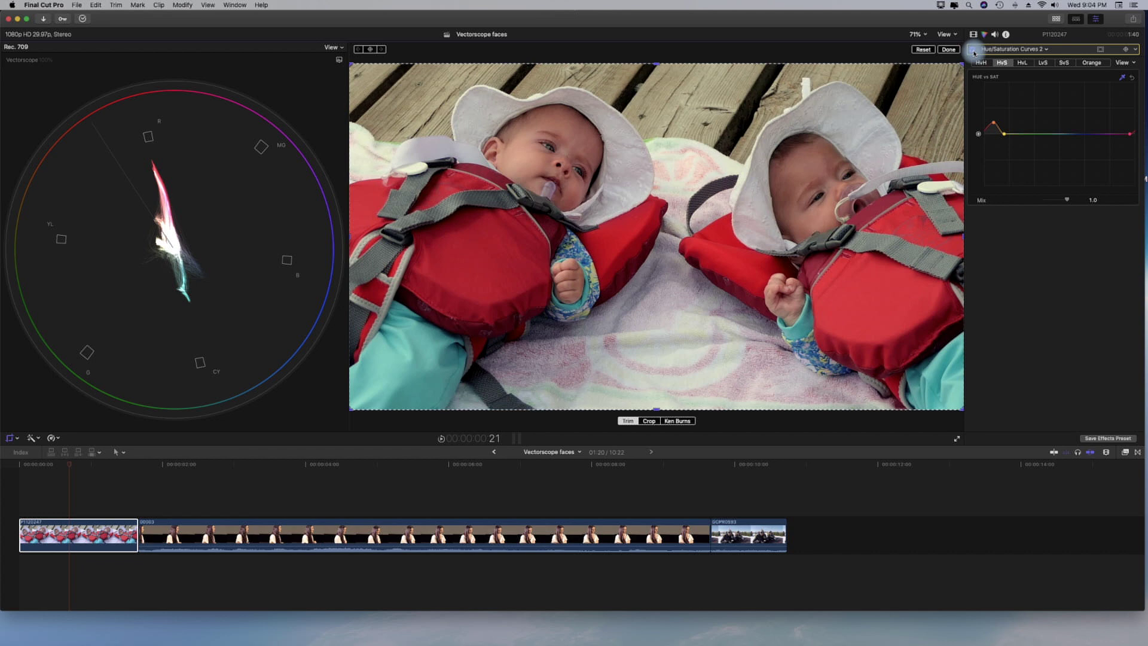
# - Park the playhead at 4:00 and select the second timeline clip with its trim controls shown
pyautogui.click(272, 466)
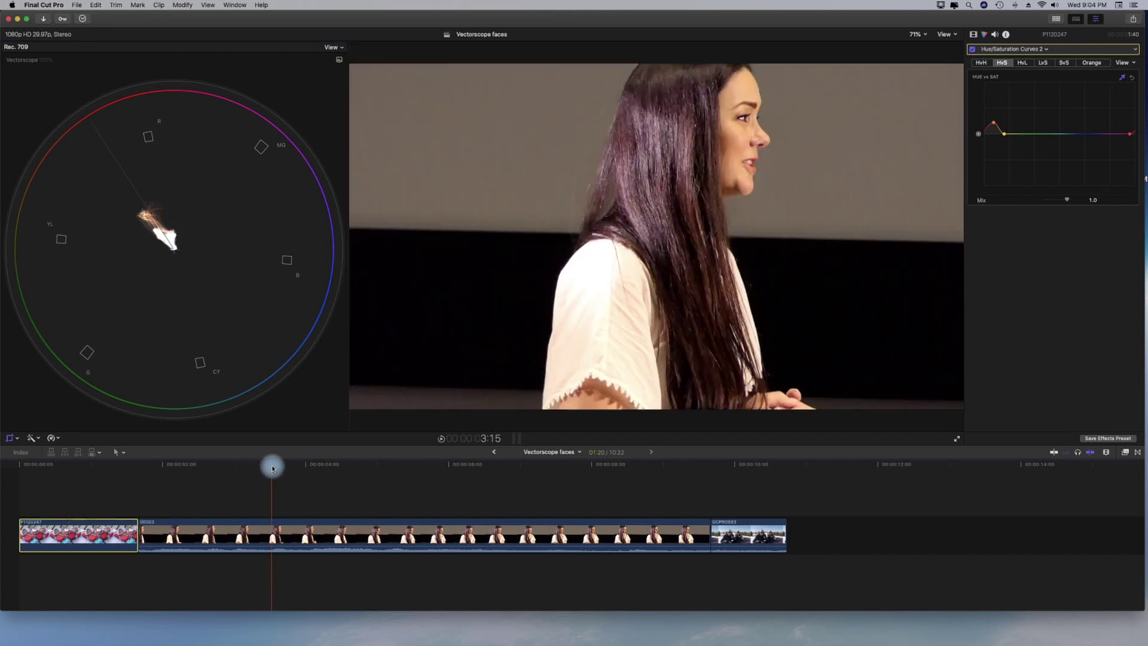
pyautogui.moveTo(272, 466); pyautogui.dragTo(308, 468)
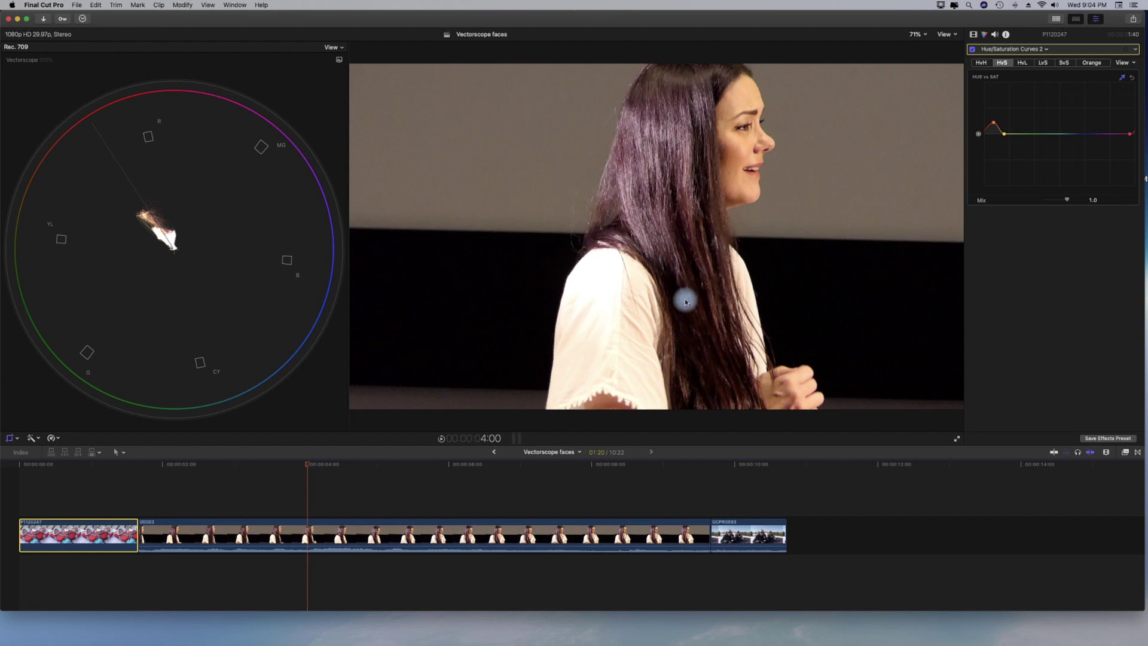
pyautogui.click(342, 537)
pyautogui.hotkey('shift', 'c')
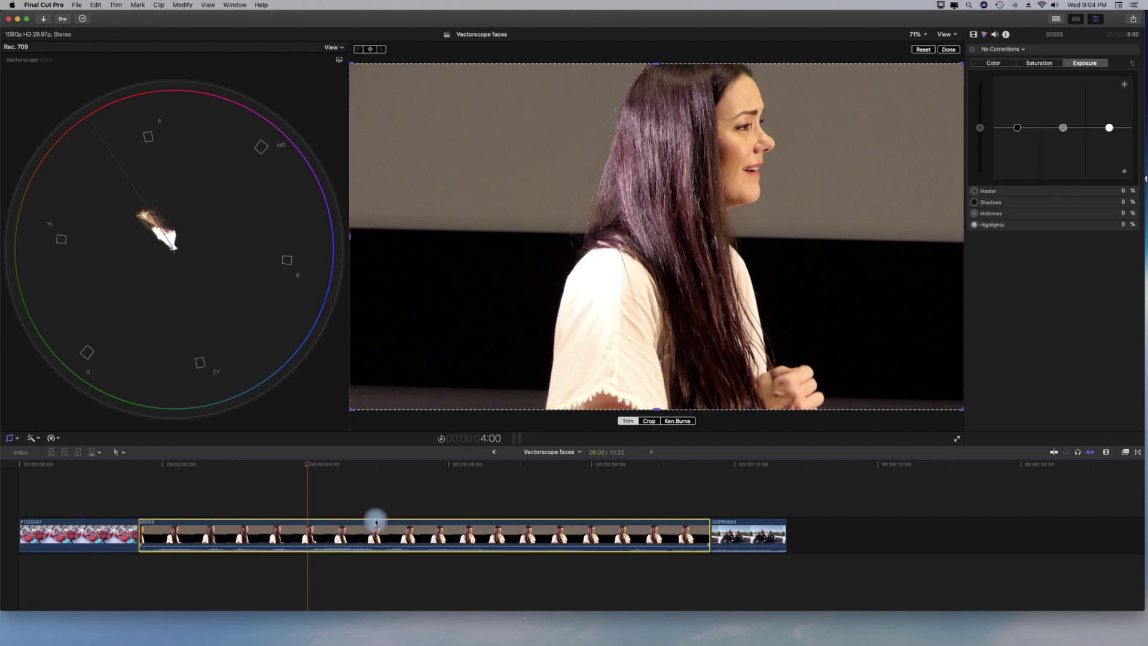
# - Switch the video scope from the Vectorscope to the Waveform with the Luma channel
pyautogui.click(339, 60)
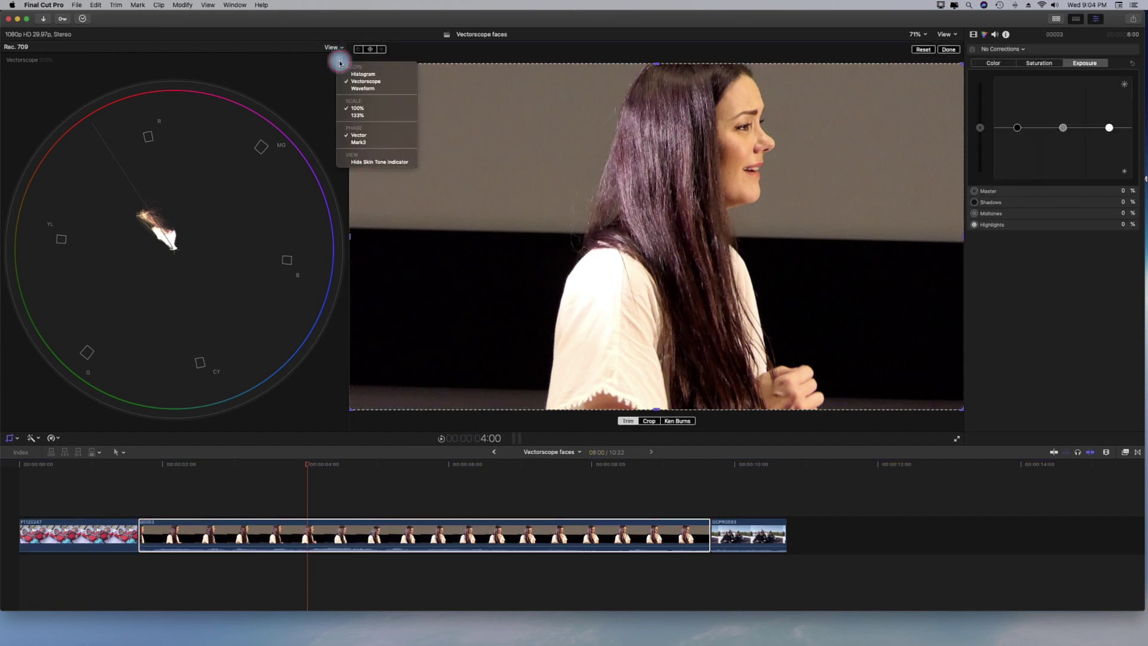
pyautogui.click(352, 90)
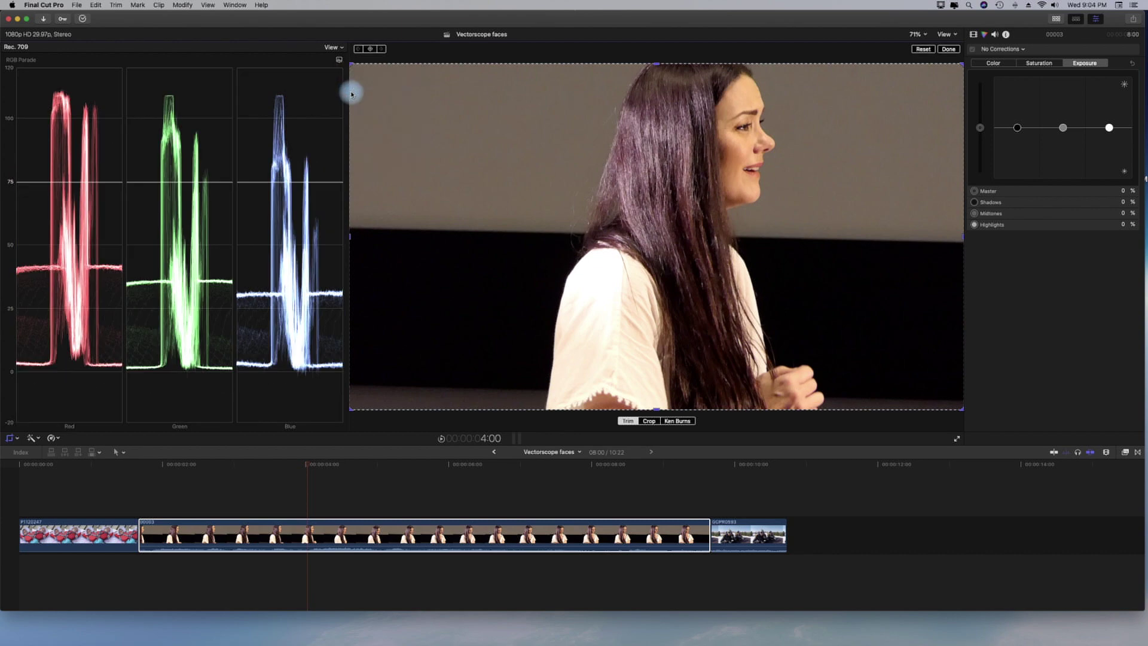
pyautogui.click(339, 60)
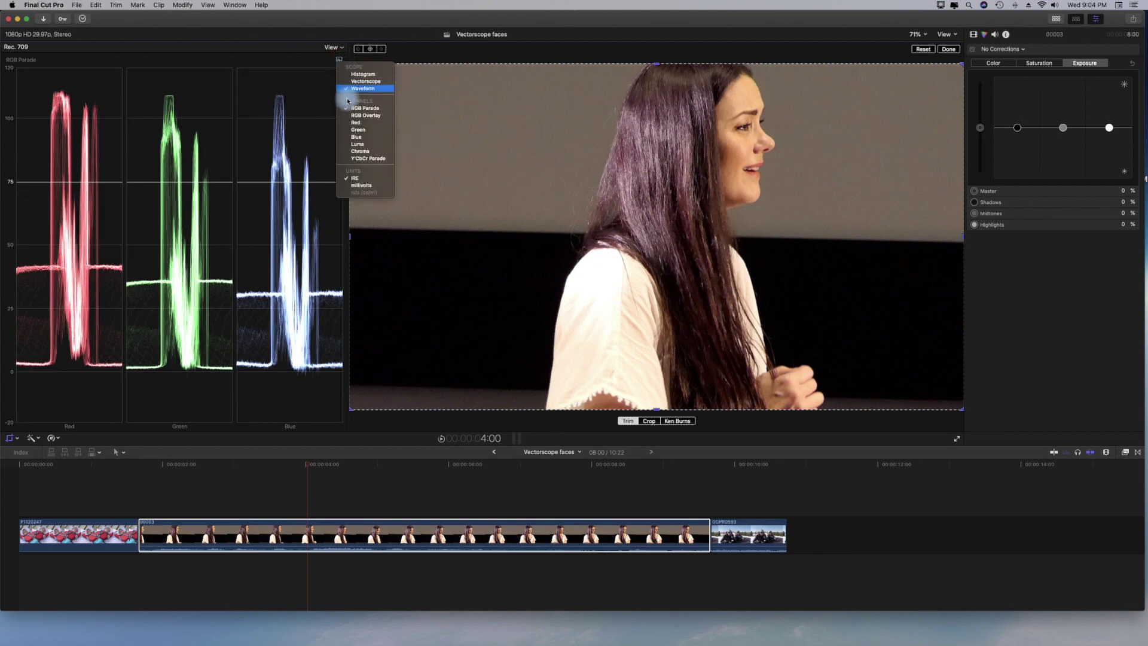
pyautogui.click(353, 144)
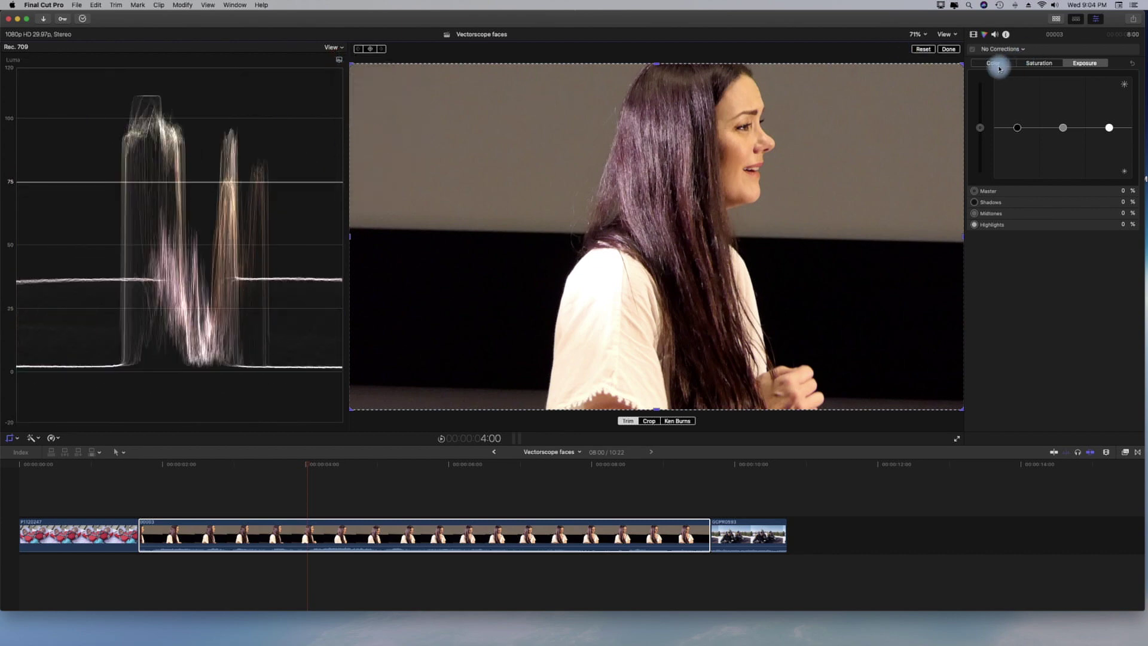
# - Add a Color Curves correction to the second clip, lower the luma highlights below 100, and bring the blacks down to 0 IRE
pyautogui.click(1017, 50)
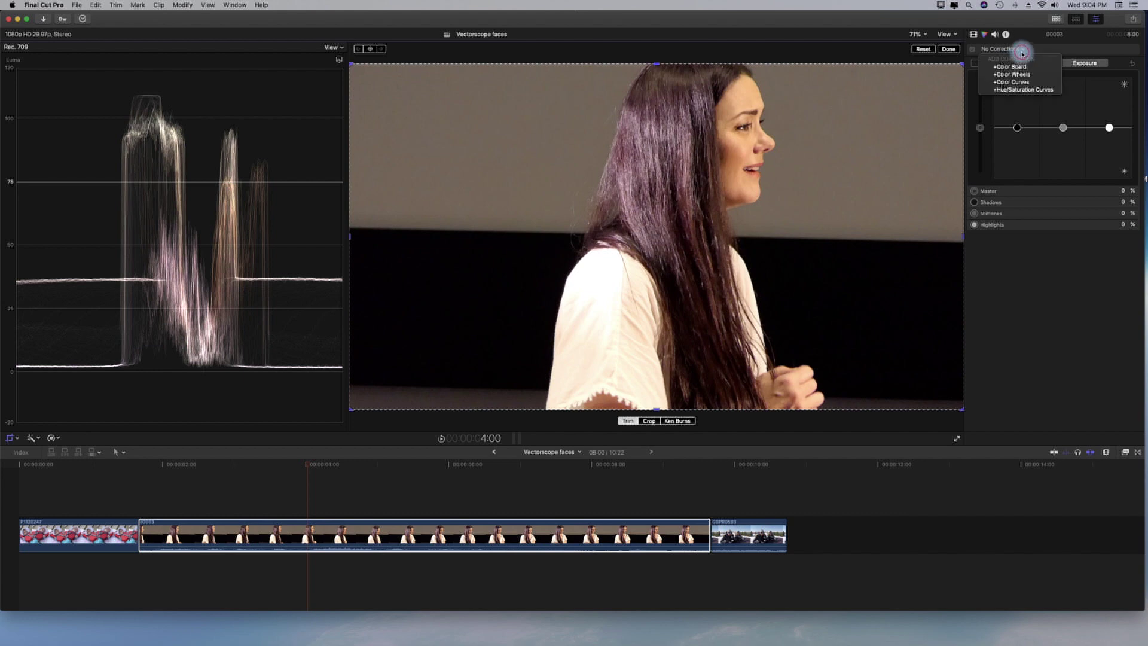
pyautogui.click(1018, 84)
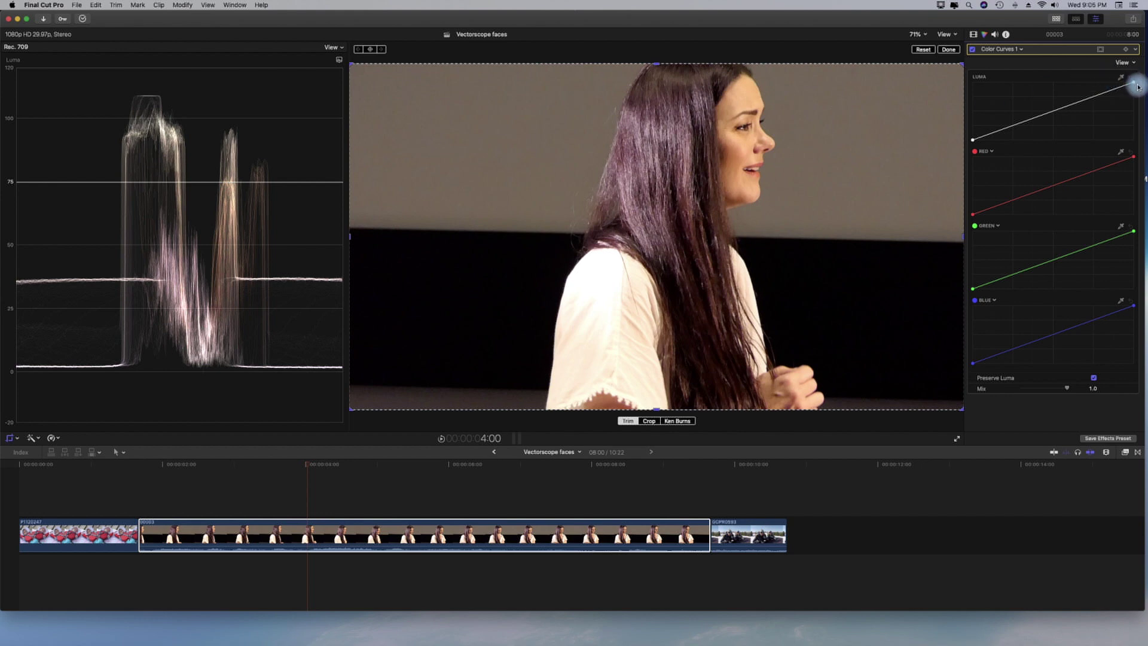
pyautogui.moveTo(1135, 84); pyautogui.dragTo(1135, 91)
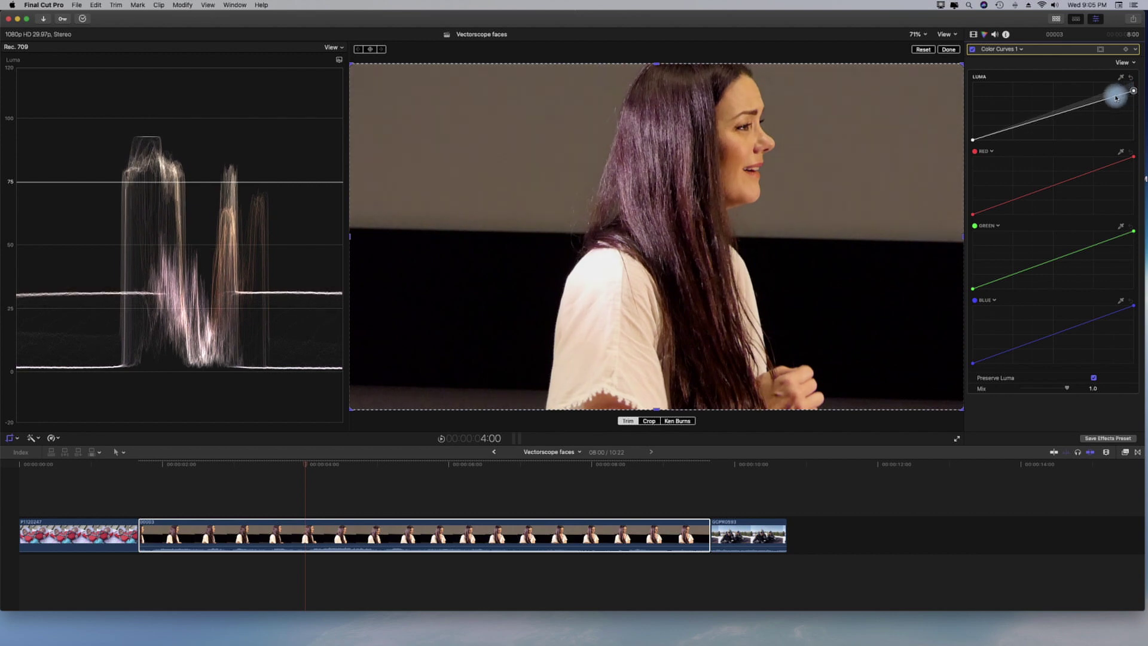
pyautogui.moveTo(974, 144); pyautogui.dragTo(978, 144)
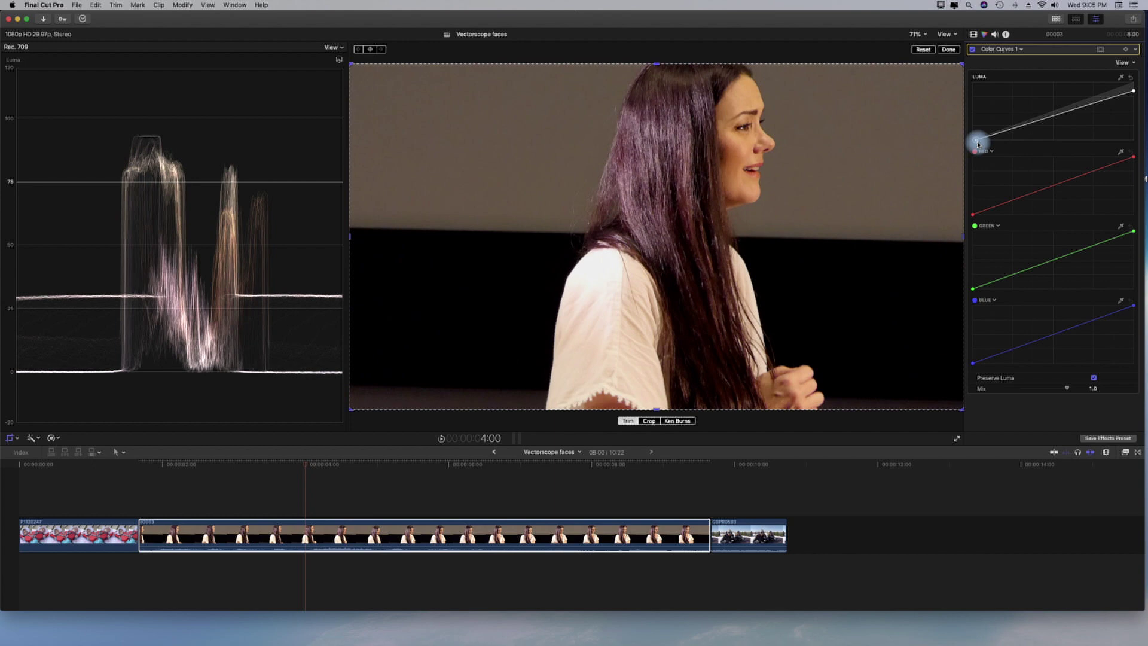
pyautogui.click(976, 142)
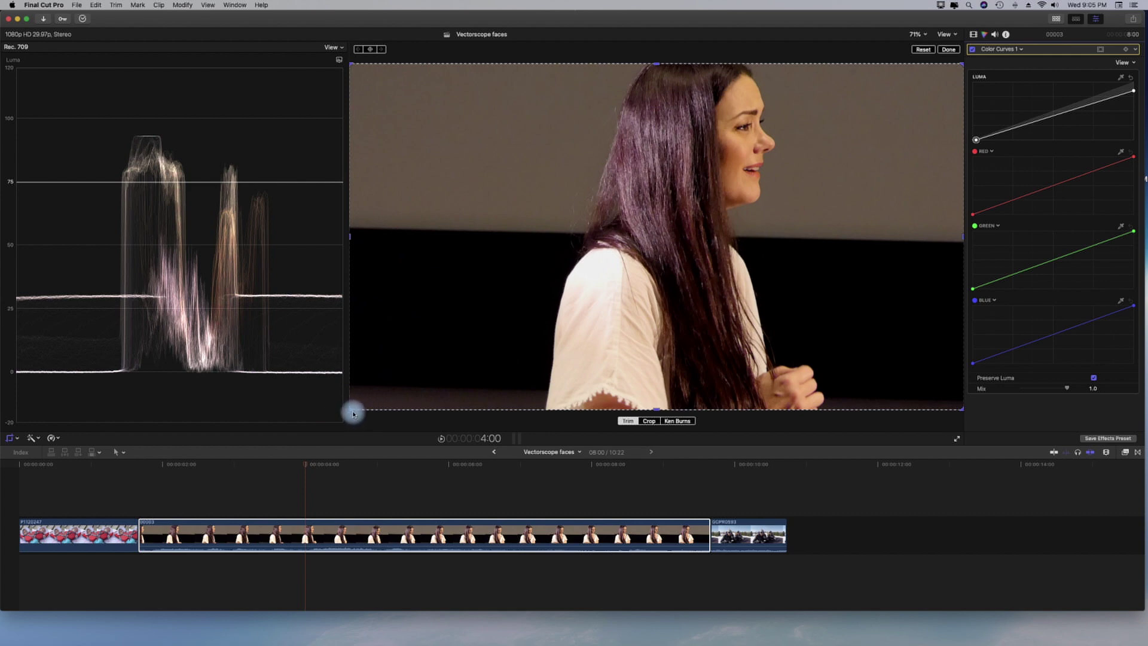
# - Trim the second clip's image to a small patch of the white blouse and set the waveform to RGB Parade
pyautogui.moveTo(961, 64); pyautogui.dragTo(648, 275)
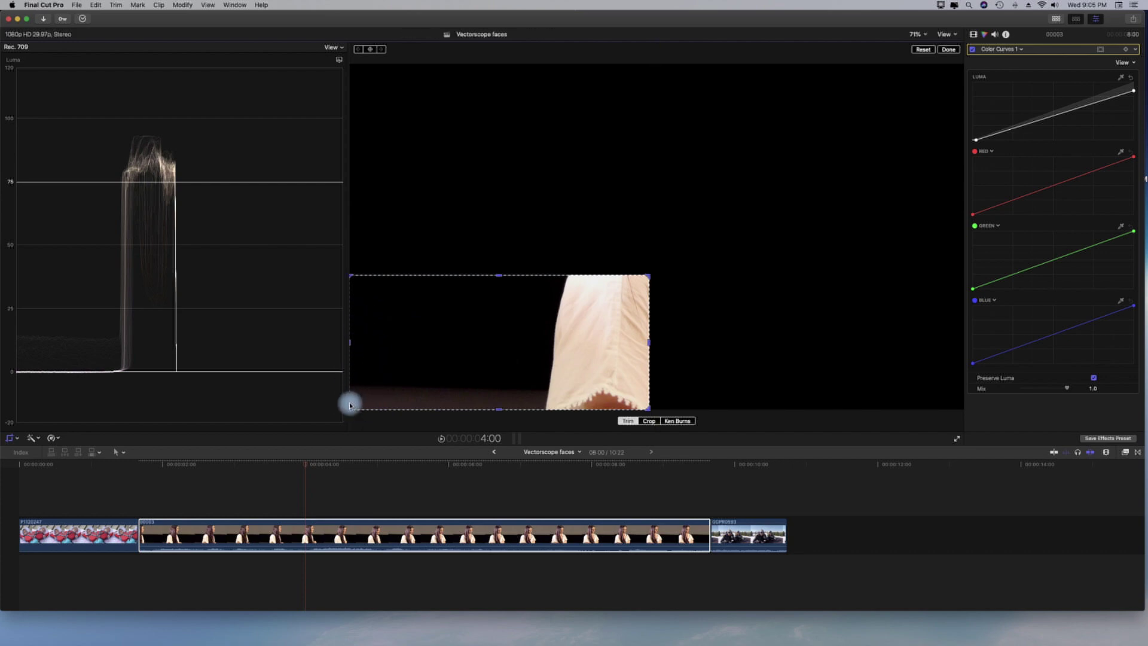
pyautogui.moveTo(351, 411); pyautogui.dragTo(629, 351)
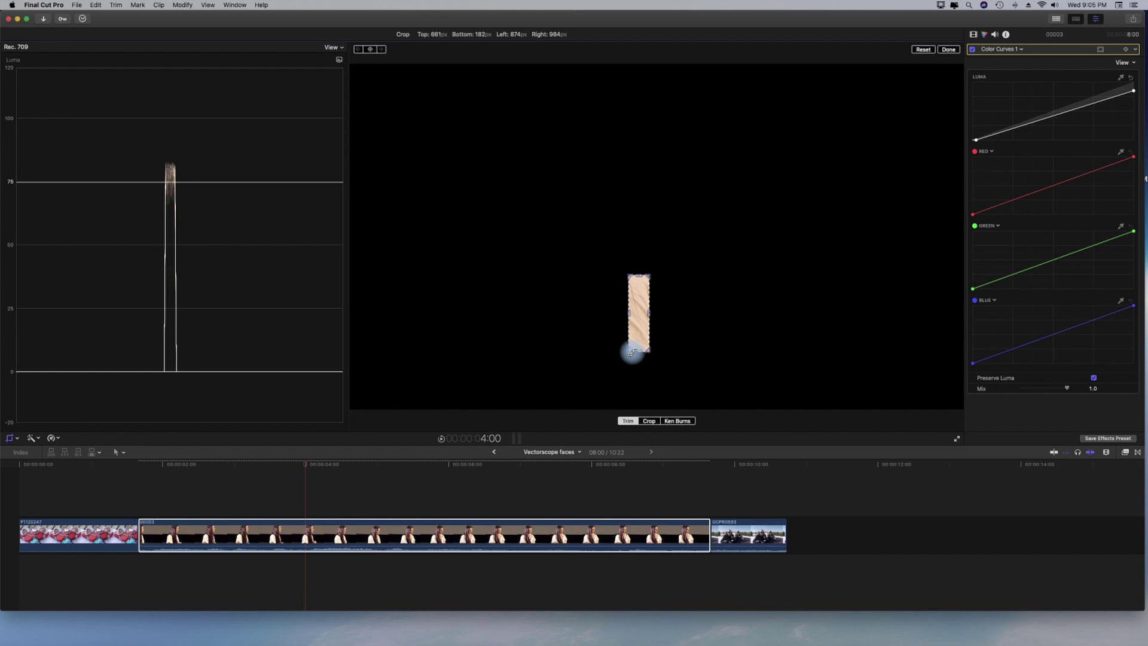
pyautogui.click(337, 60)
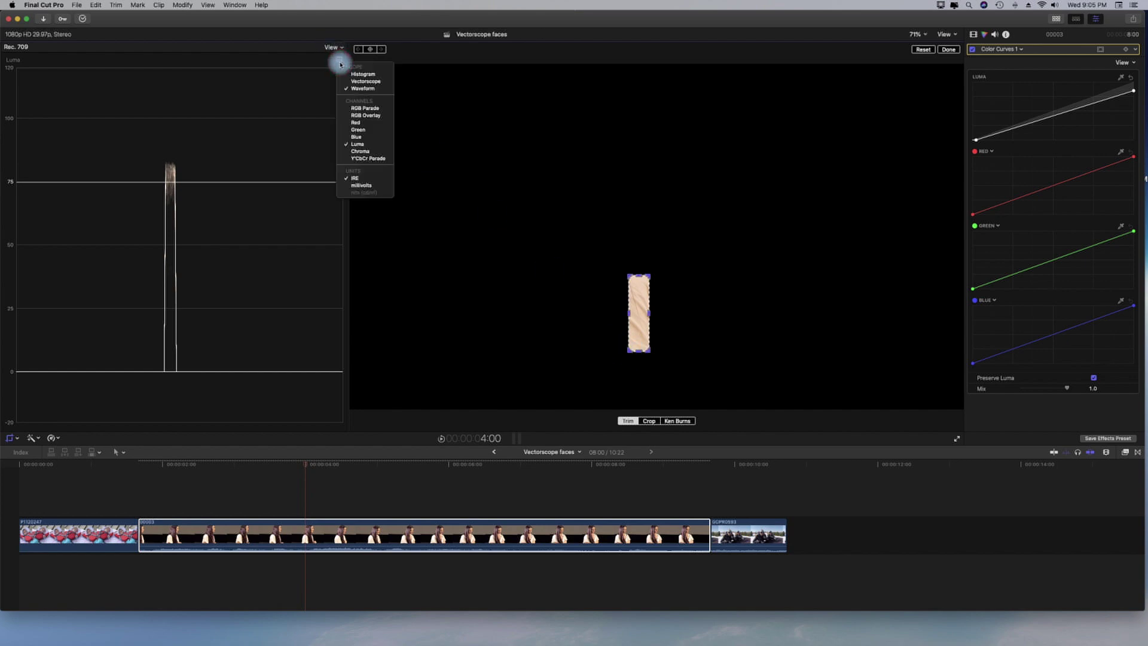
pyautogui.click(351, 110)
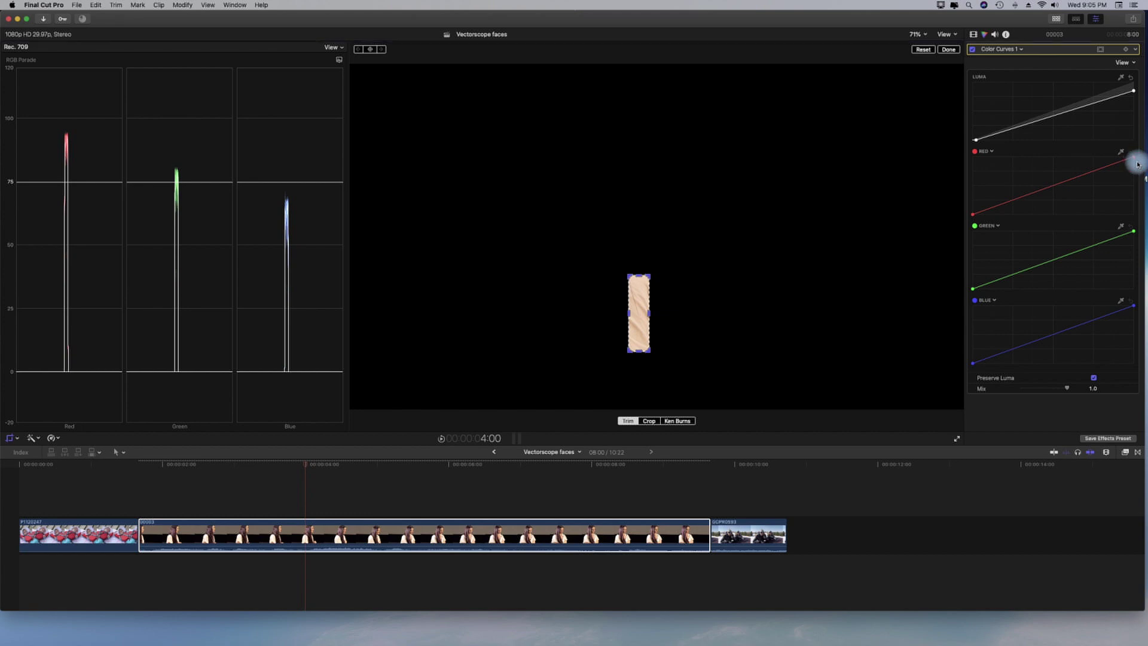
# - Lower the red curve's highlights and raise the blue curve's highlights to match green on the RGB Parade
pyautogui.moveTo(1136, 160); pyautogui.dragTo(1137, 167)
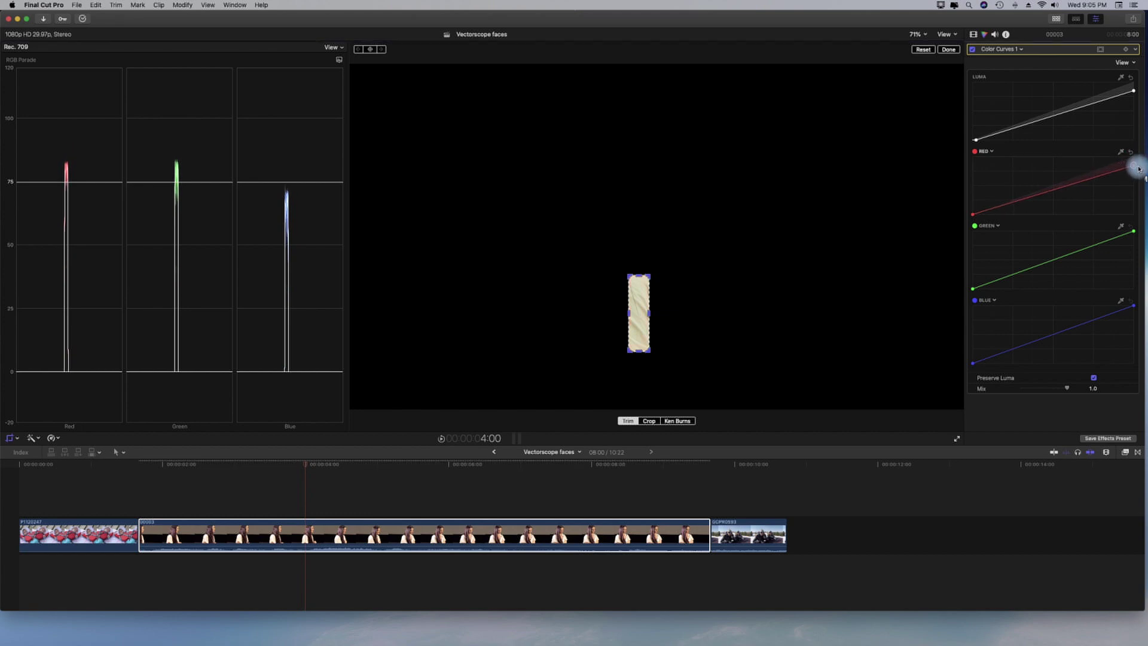
pyautogui.moveTo(1135, 309); pyautogui.dragTo(1115, 306)
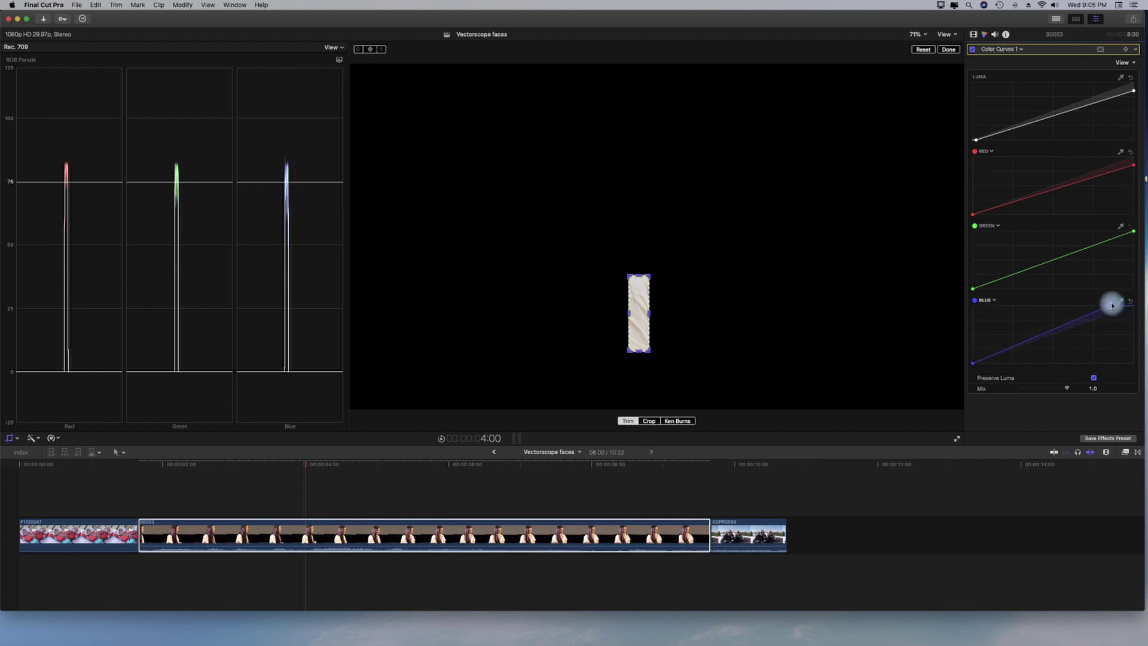
# - Reset the trim to the full frame and toggle the Color Curves correction off and on to compare the image
pyautogui.click(922, 50)
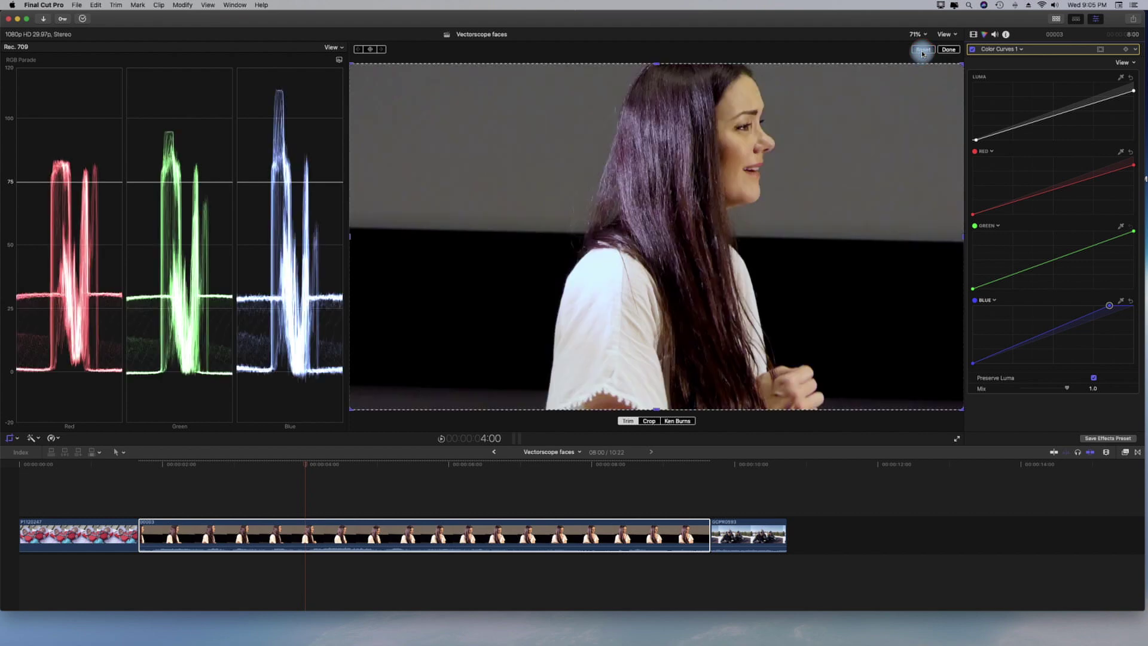
pyautogui.click(973, 51)
pyautogui.click(974, 50)
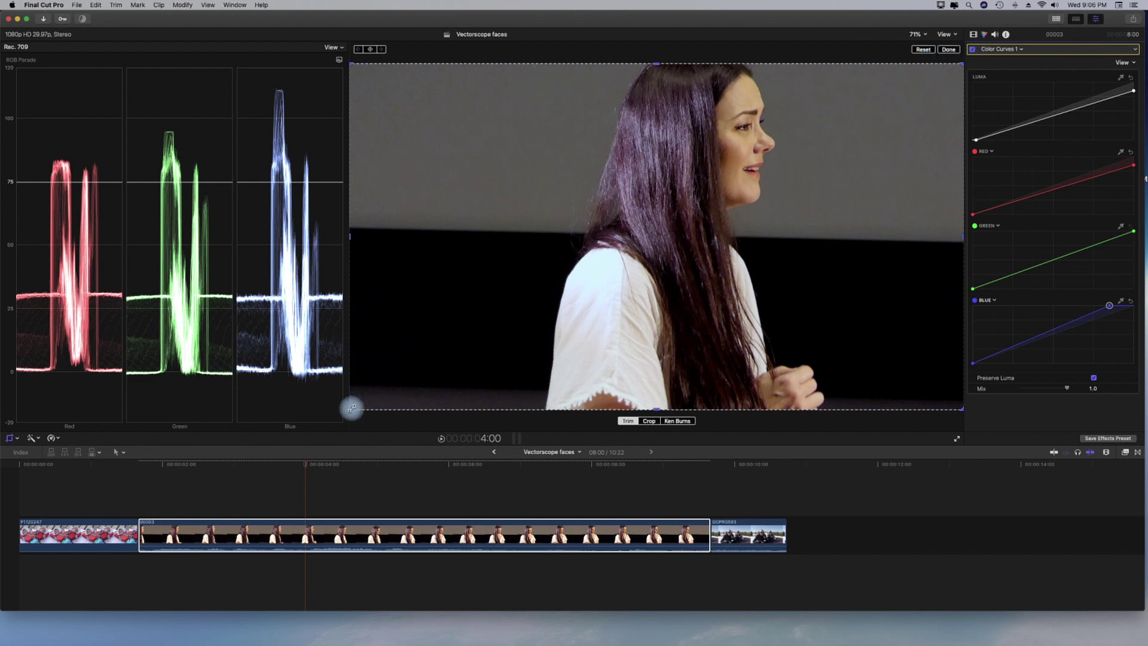
# - Trim the second clip's image to a small patch of skin on the woman's face and show the Vectorscope
pyautogui.moveTo(351, 405); pyautogui.dragTo(730, 183)
pyautogui.moveTo(964, 64); pyautogui.dragTo(736, 148)
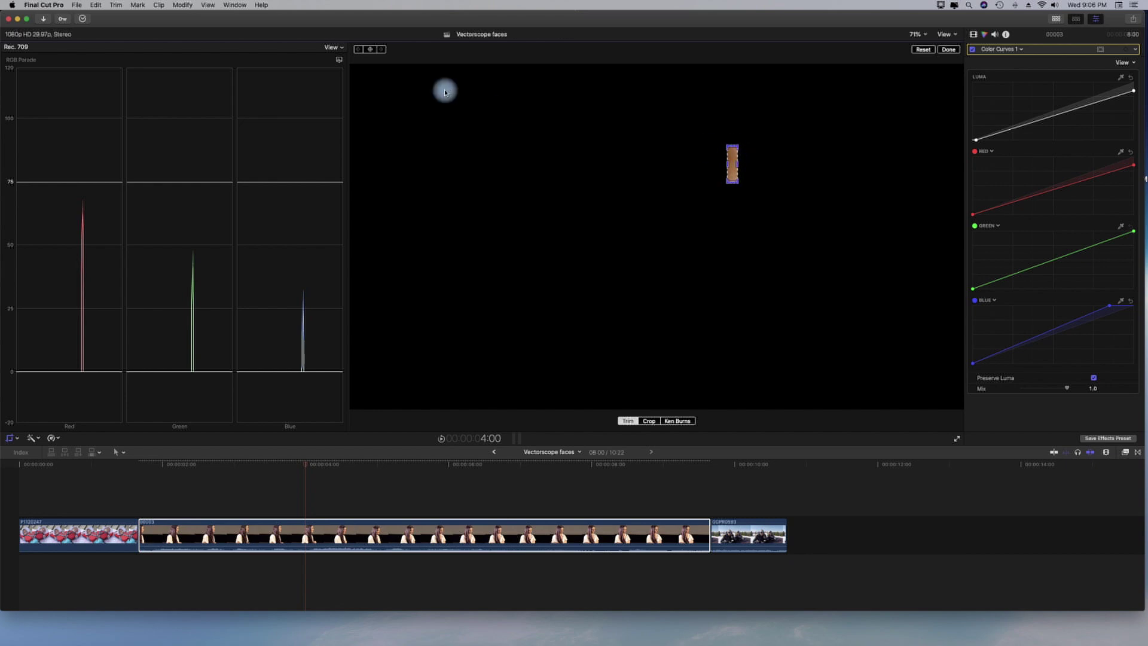
pyautogui.click(339, 62)
pyautogui.click(353, 81)
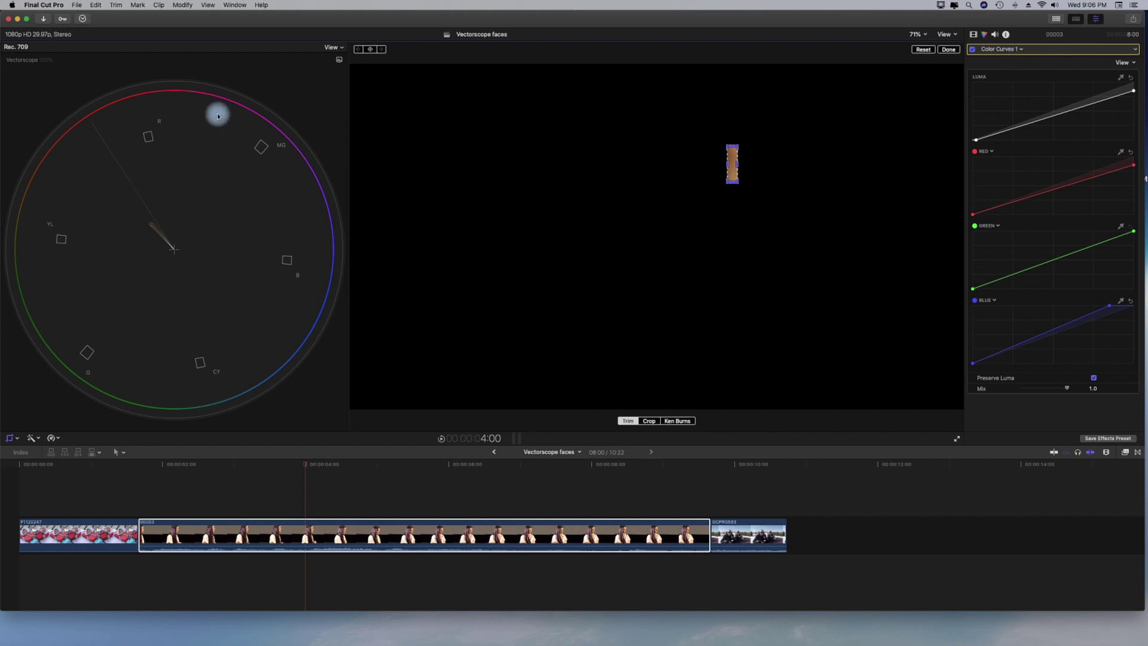
# - Add a Hue/Saturation Curves correction, sample the woman's skin on the Hue vs Hue curve, and shift its hue onto the skin tone line
pyautogui.click(1018, 48)
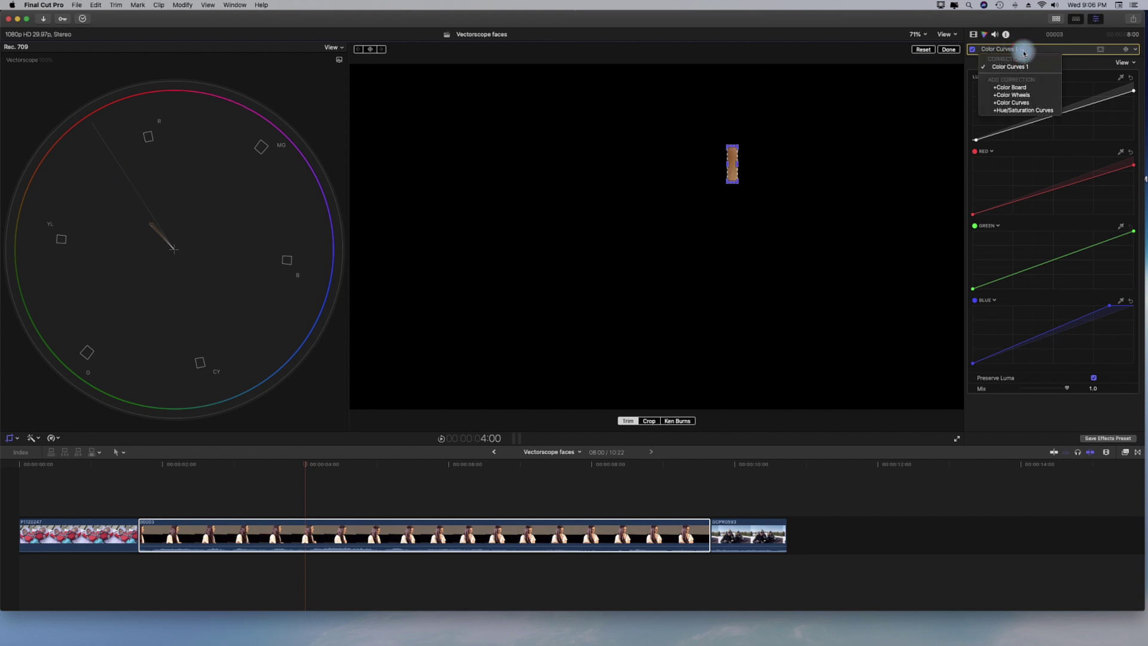
pyautogui.click(1023, 110)
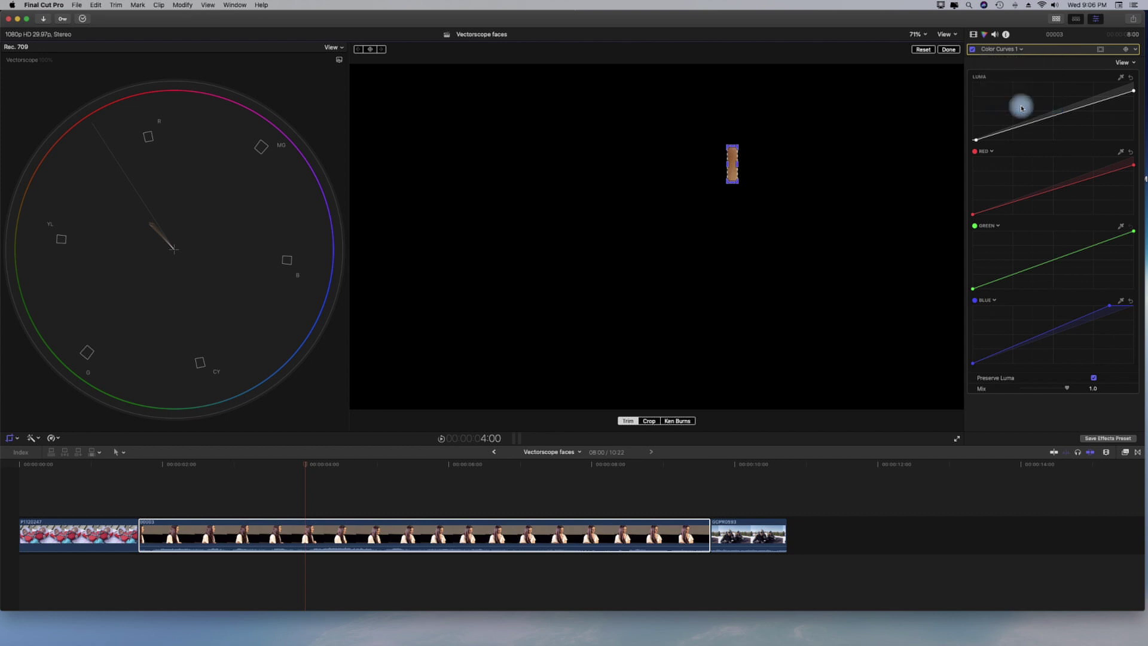
pyautogui.click(981, 65)
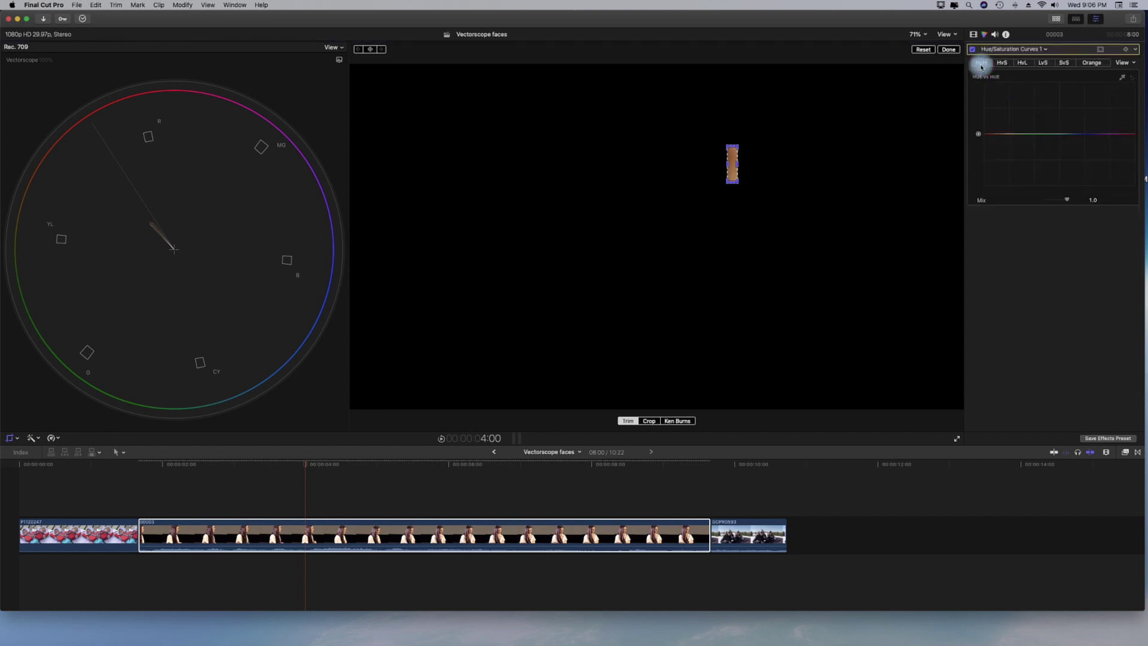
pyautogui.click(949, 49)
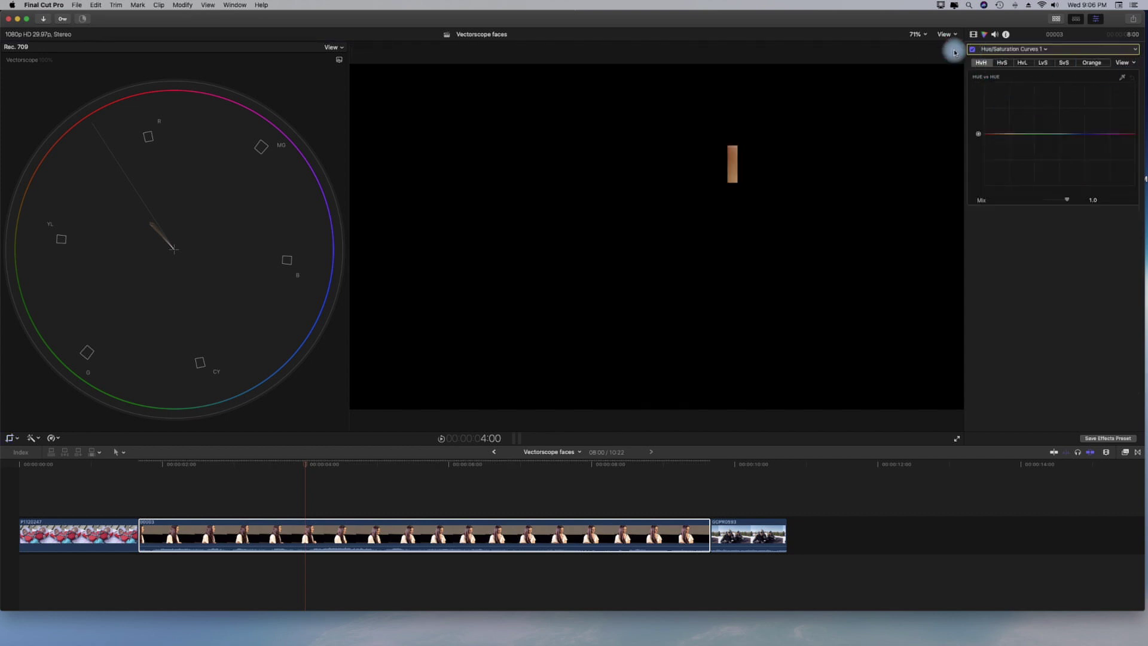
pyautogui.click(1125, 79)
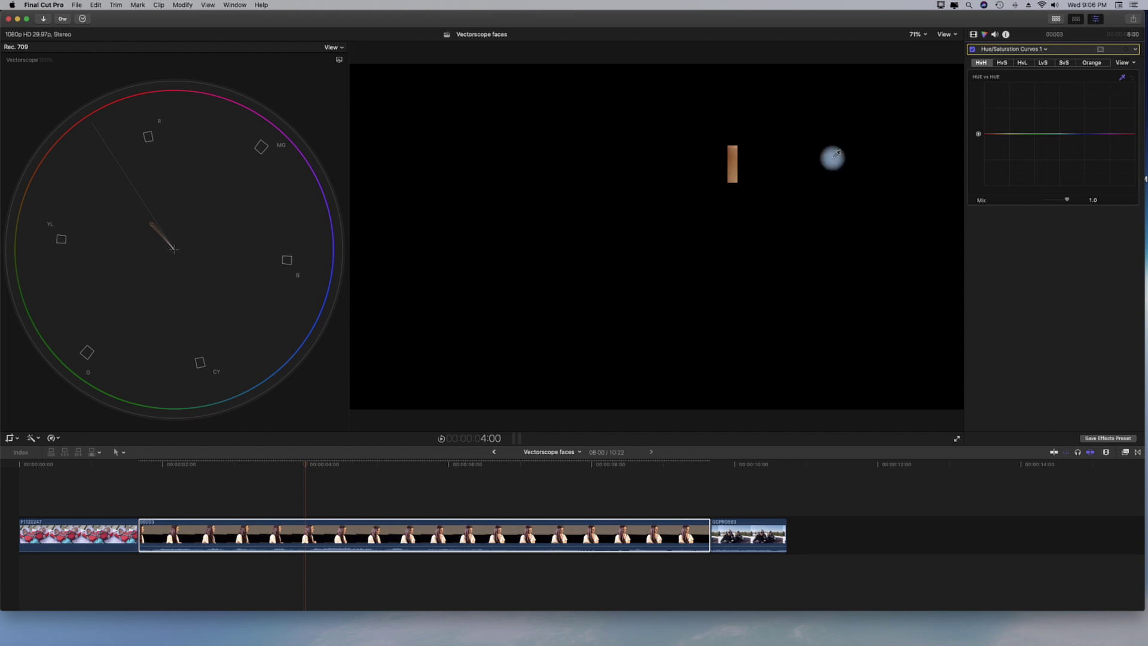
pyautogui.click(733, 164)
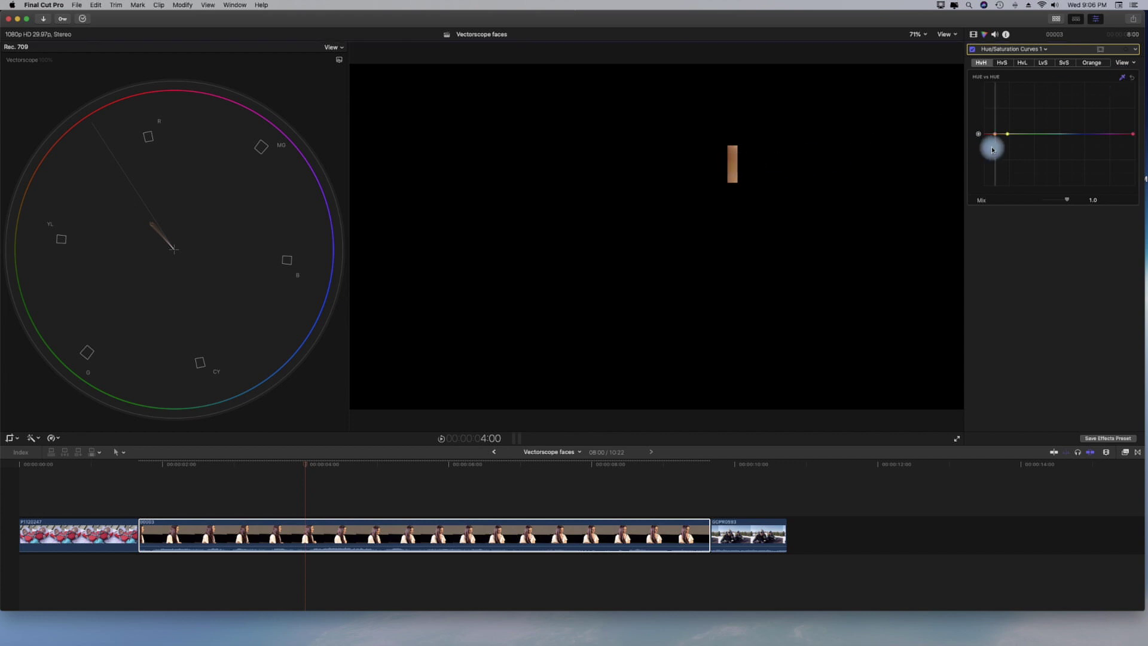
pyautogui.moveTo(996, 138); pyautogui.dragTo(997, 136)
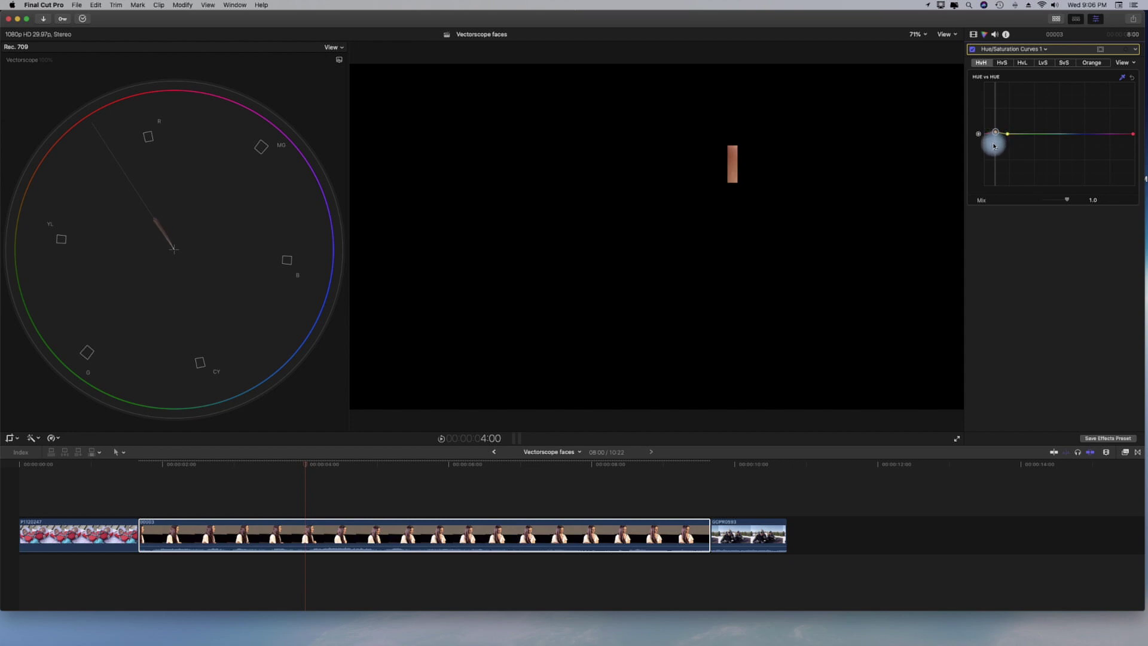
pyautogui.click(996, 132)
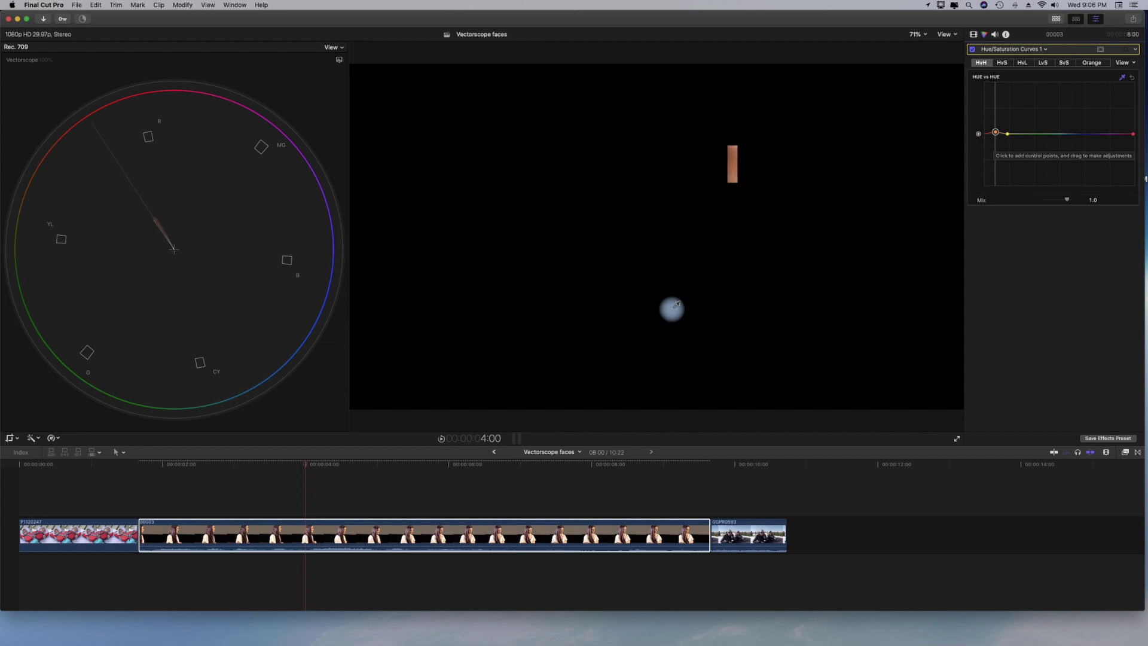
# - Add a second Hue/Saturation Curves correction and sample the woman's skin on the Hue vs Sat curve
pyautogui.click(1044, 49)
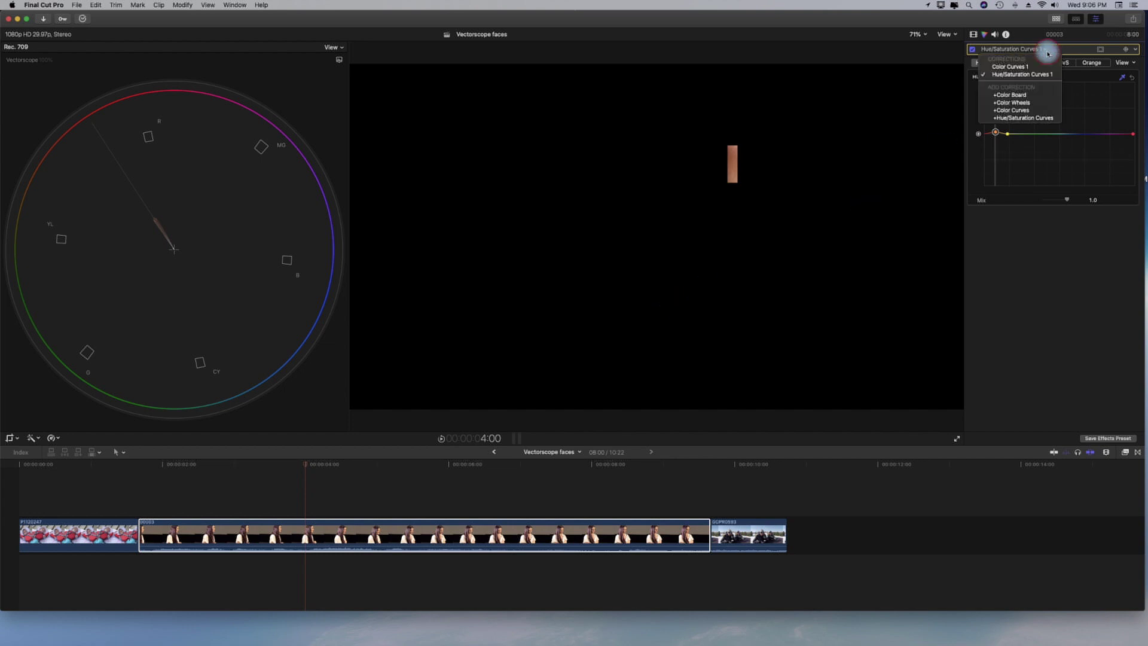
pyautogui.click(1033, 122)
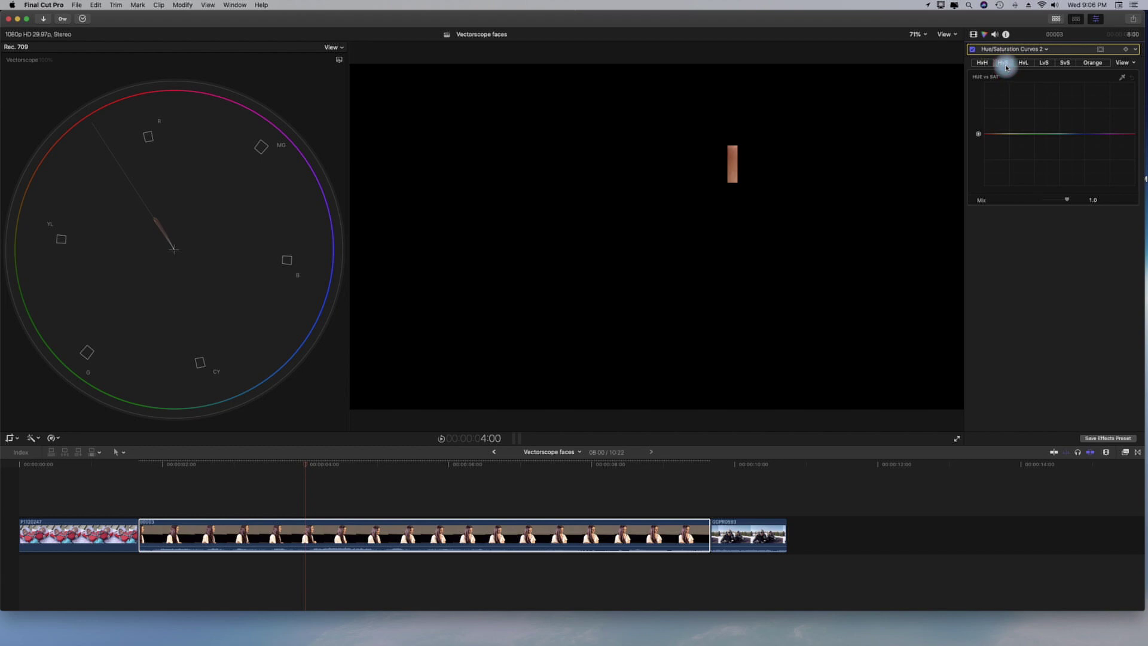
pyautogui.click(1122, 77)
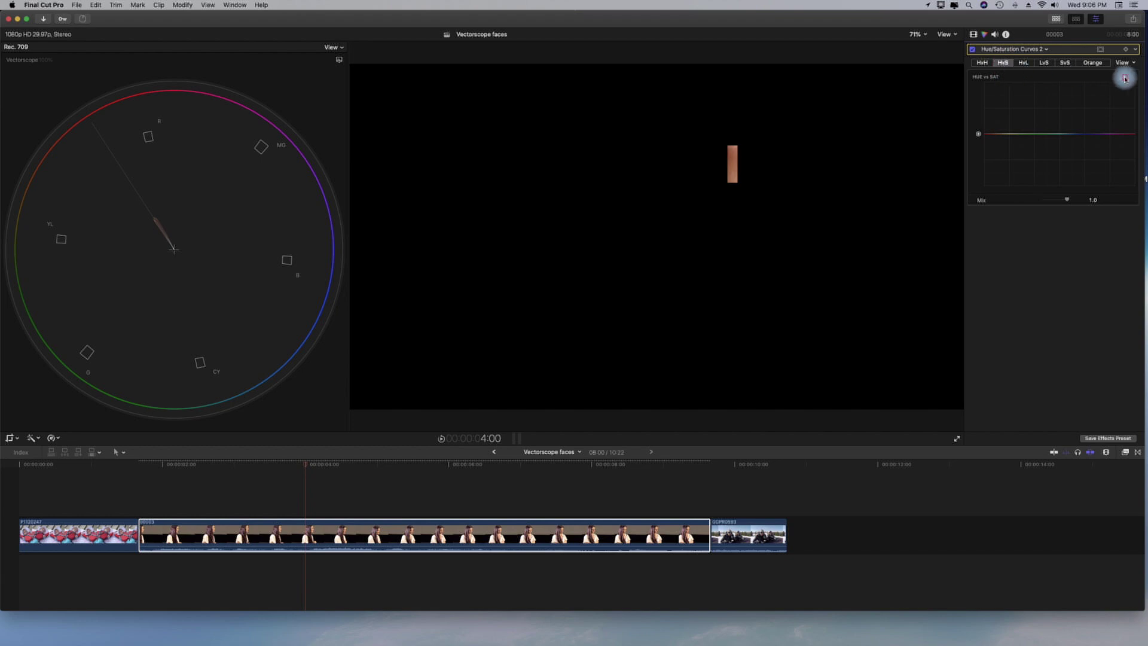
pyautogui.click(732, 154)
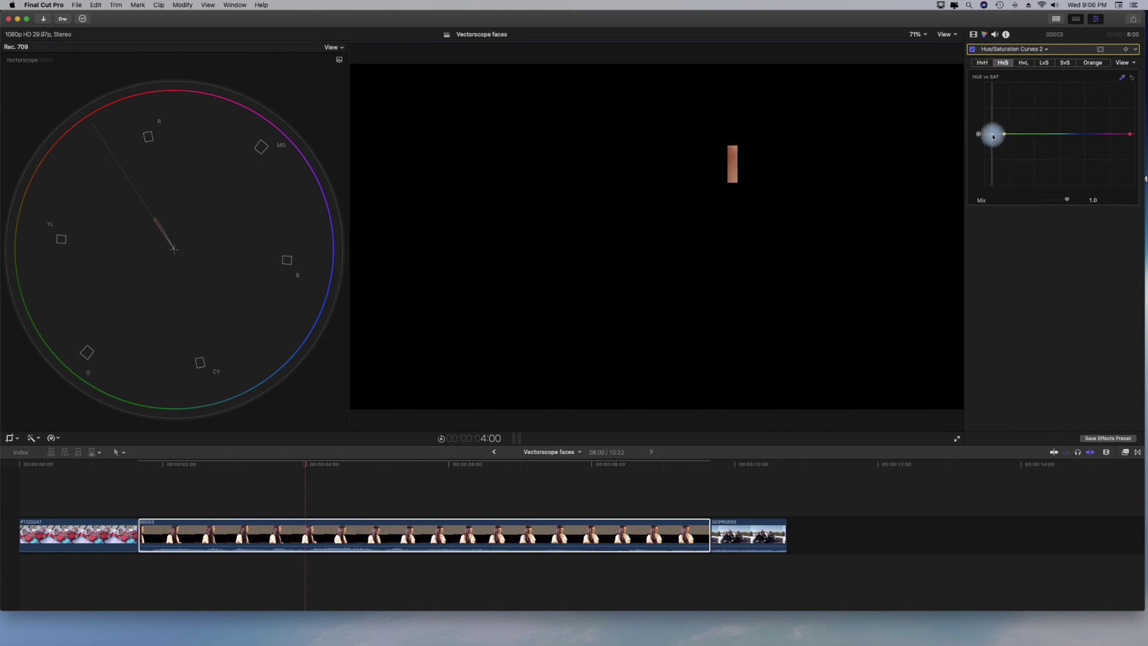
pyautogui.moveTo(992, 132); pyautogui.dragTo(992, 136)
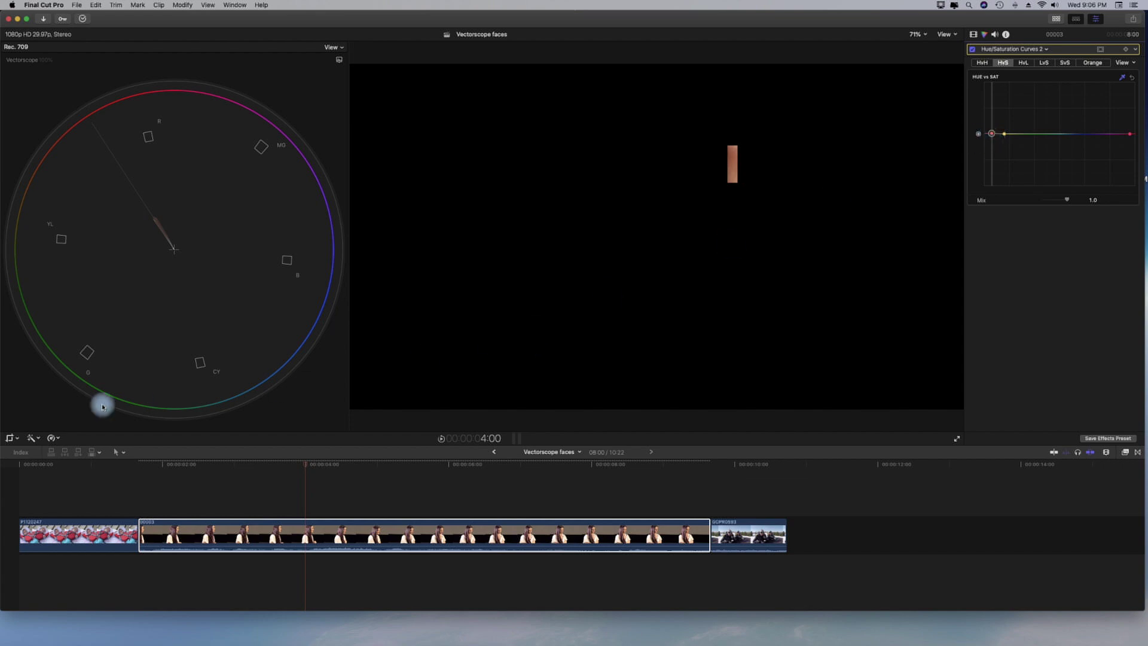
# - Reset the second clip's trim to the full frame and slightly lower the skin's saturation on the Hue vs Sat curve
pyautogui.click(10, 441)
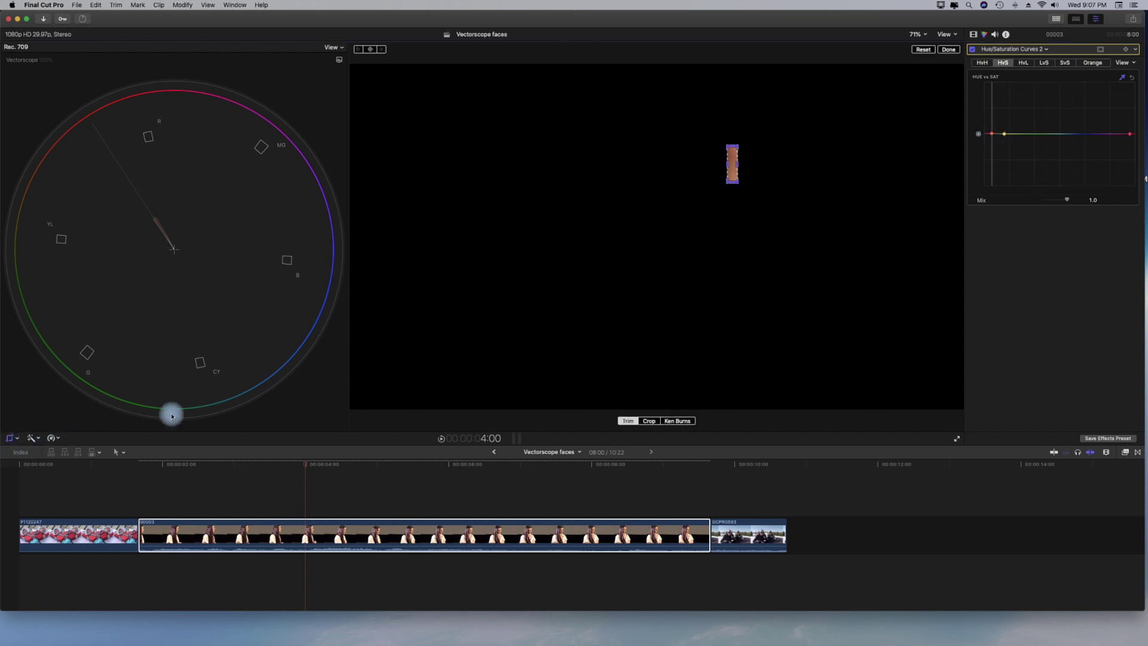
pyautogui.click(924, 50)
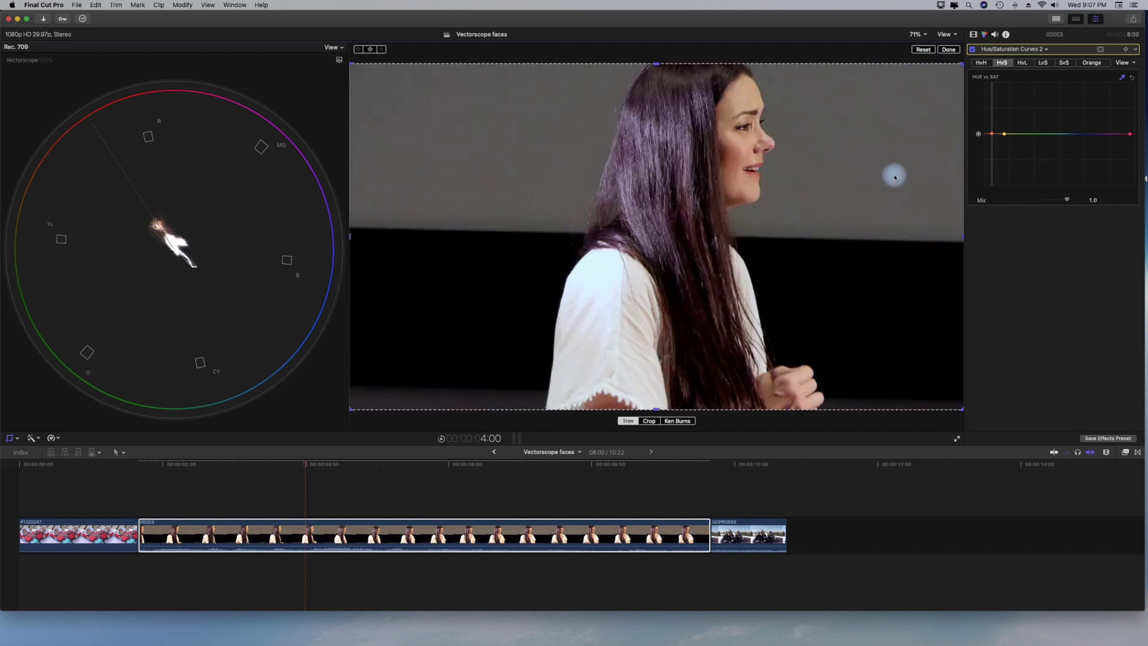
pyautogui.click(948, 49)
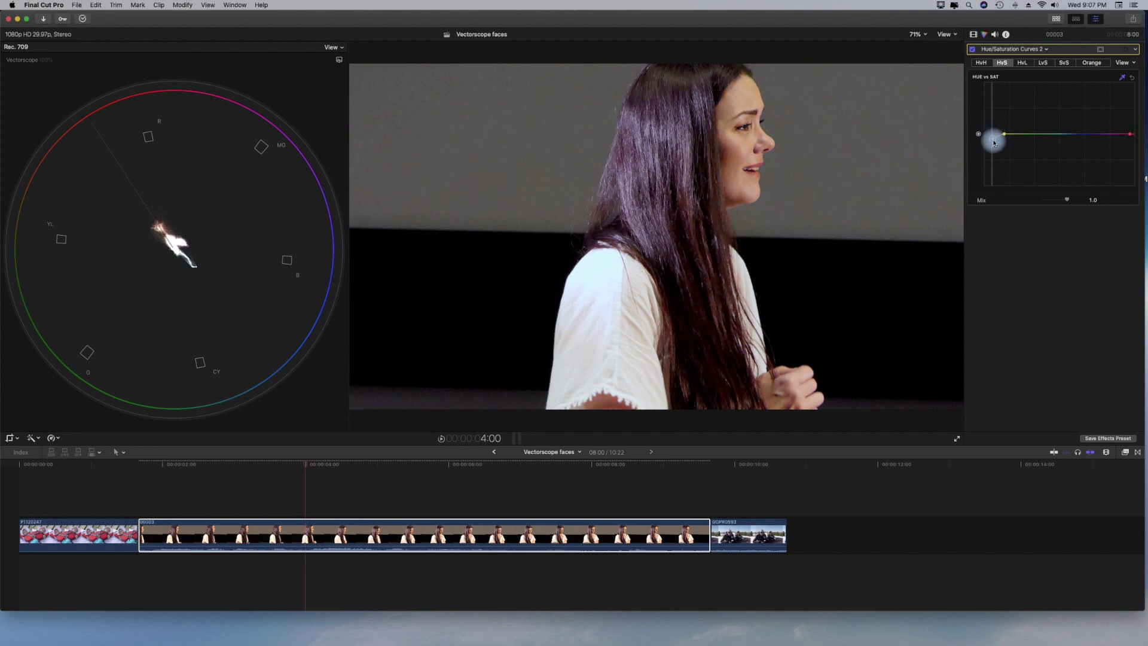
pyautogui.click(993, 140)
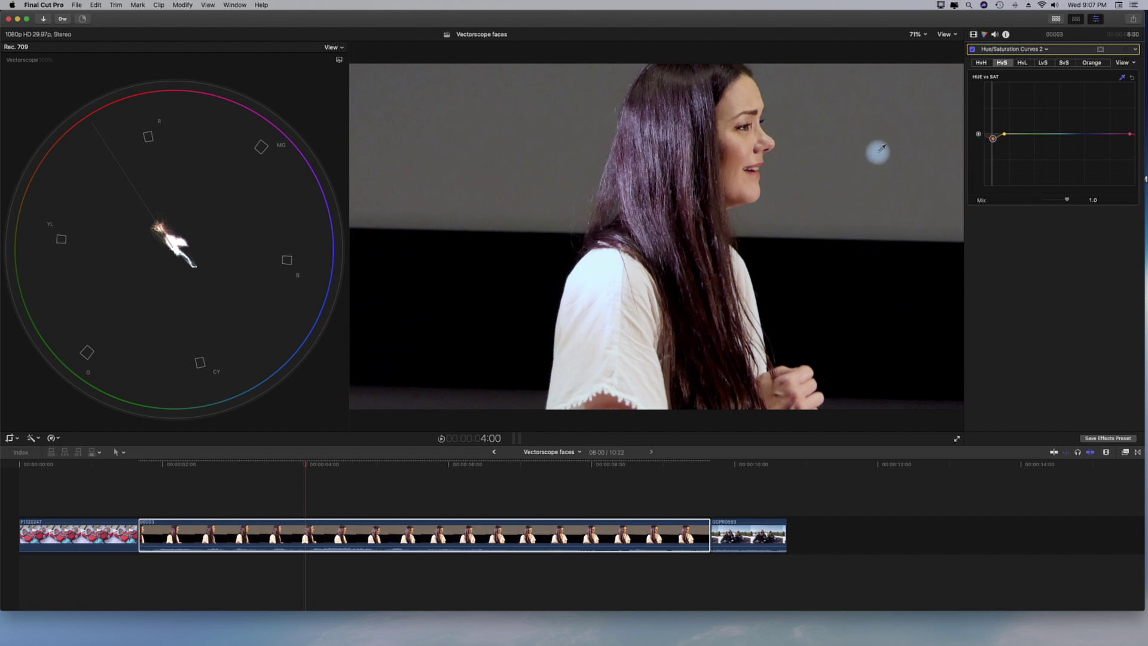
# - Add a third Hue/Saturation Curves correction, sample the woman's hair on the Hue vs Sat curve, and lower its purple saturation
pyautogui.click(1047, 52)
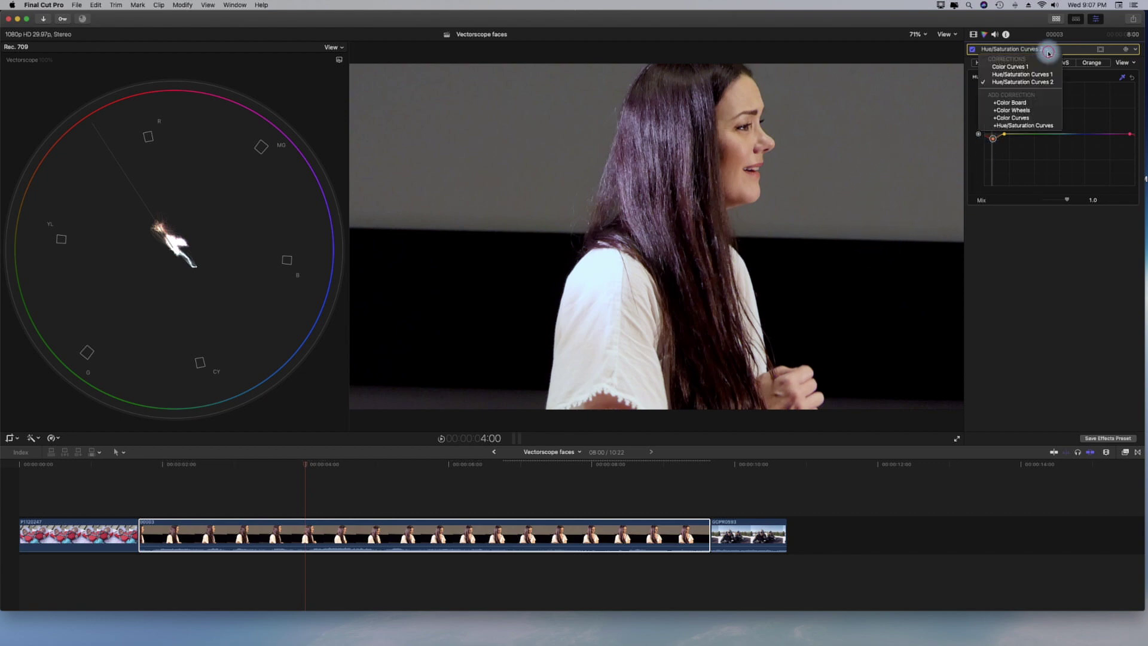
pyautogui.click(1034, 126)
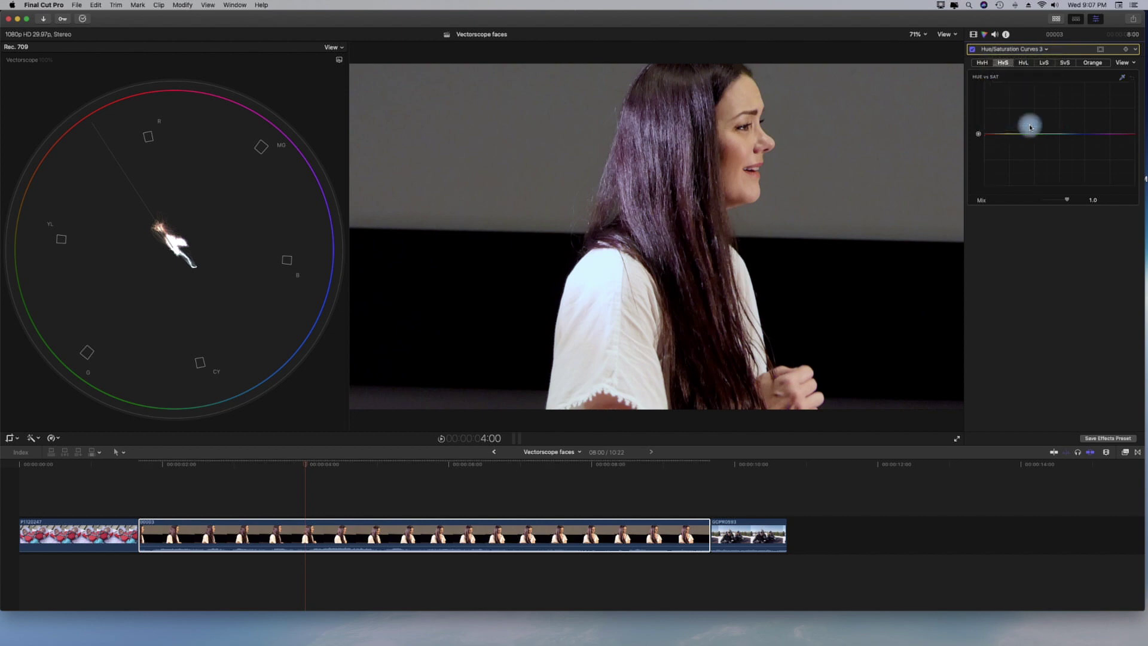
pyautogui.click(1121, 80)
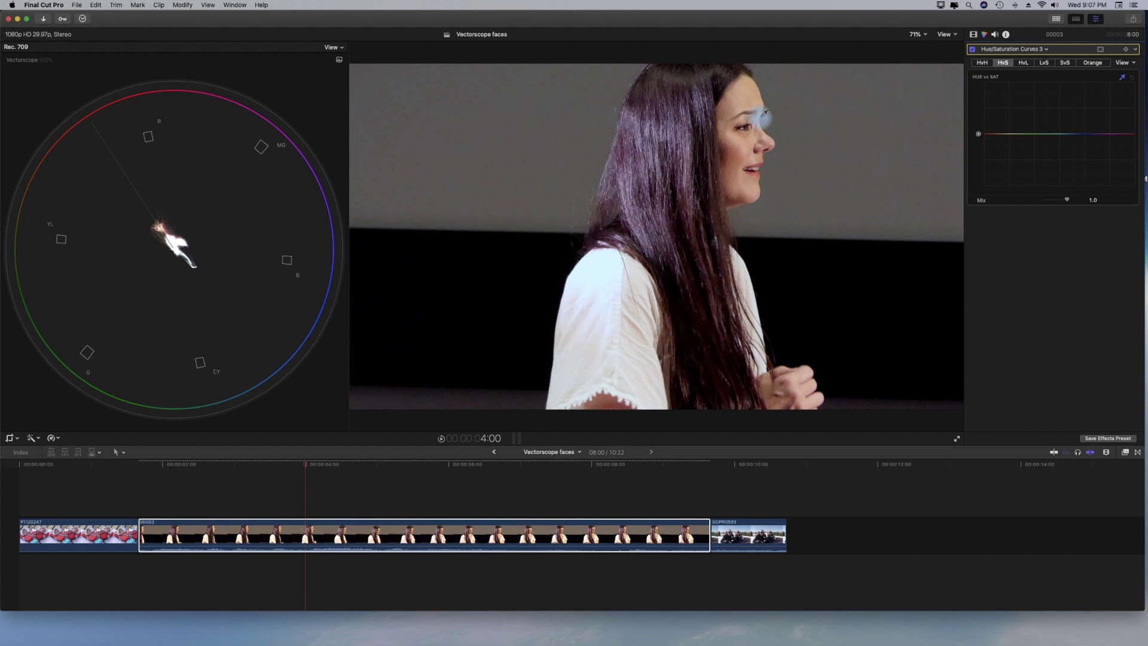
pyautogui.click(668, 110)
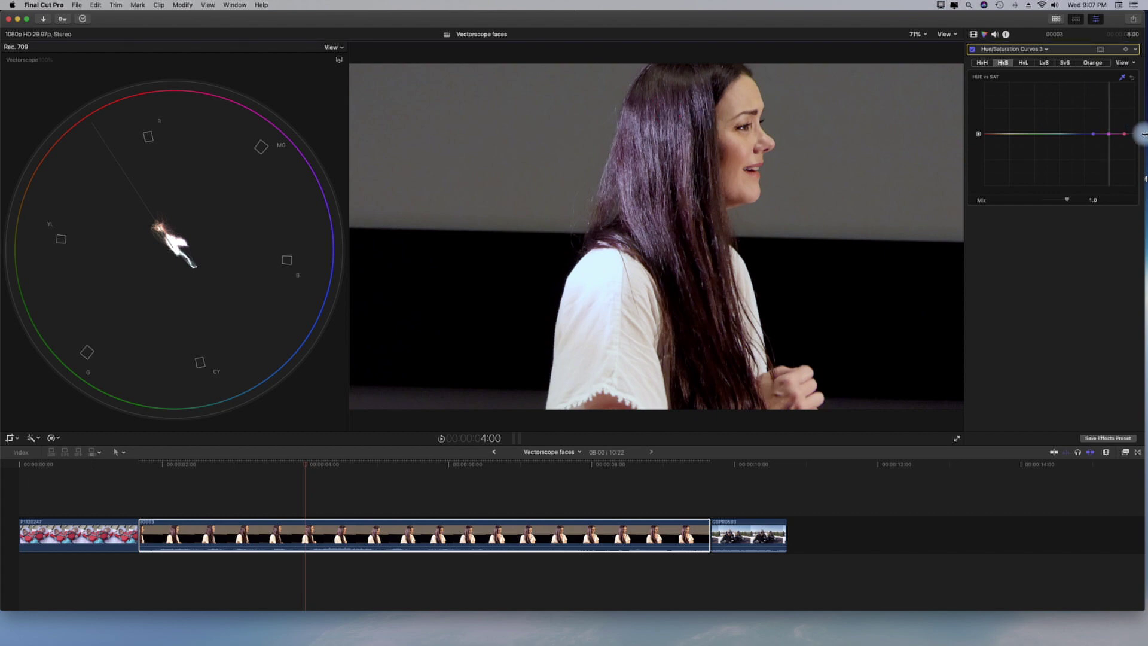
pyautogui.moveTo(1110, 138); pyautogui.dragTo(1110, 142)
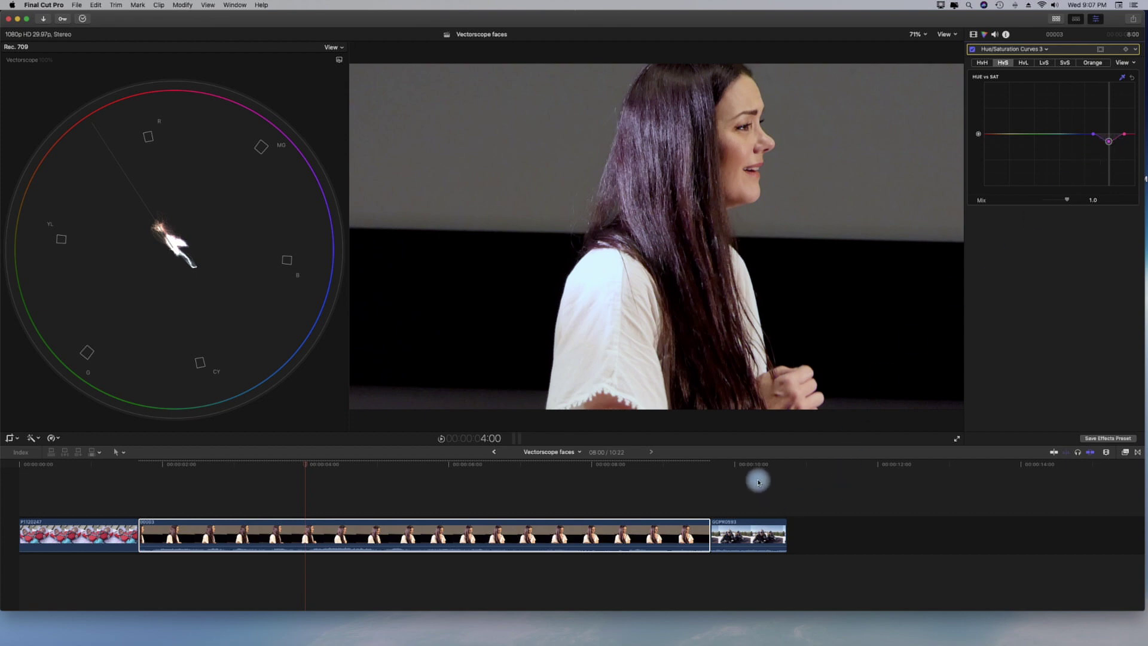
# - Move the playhead to the third clip at 10:00 and switch the scope to the Luma waveform
pyautogui.click(737, 465)
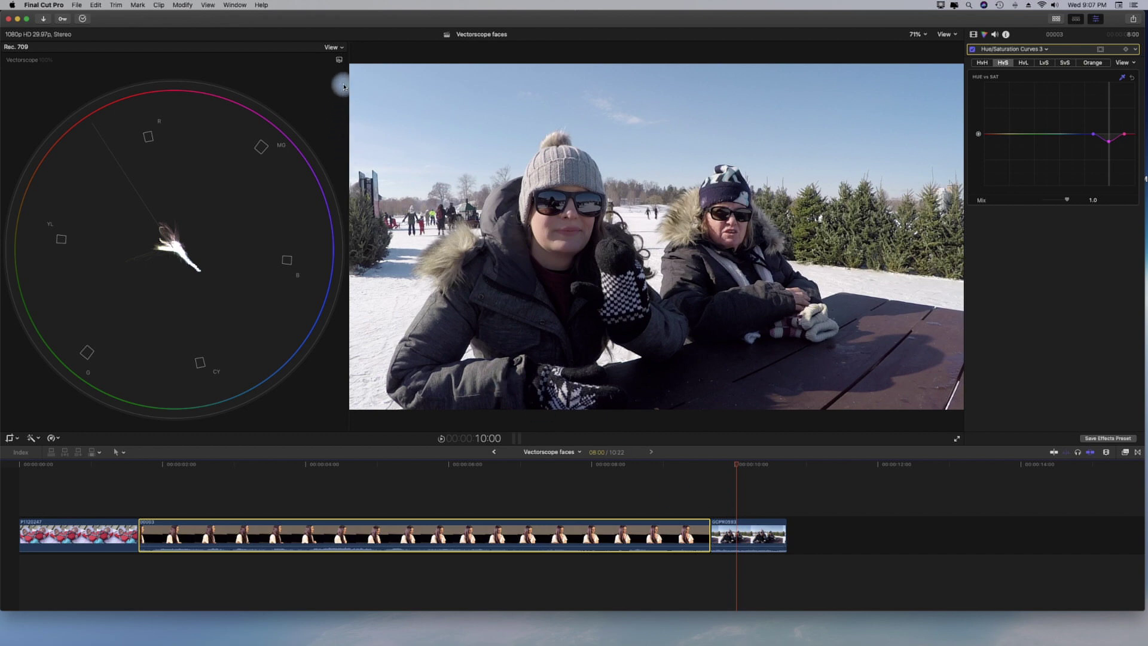
pyautogui.click(339, 61)
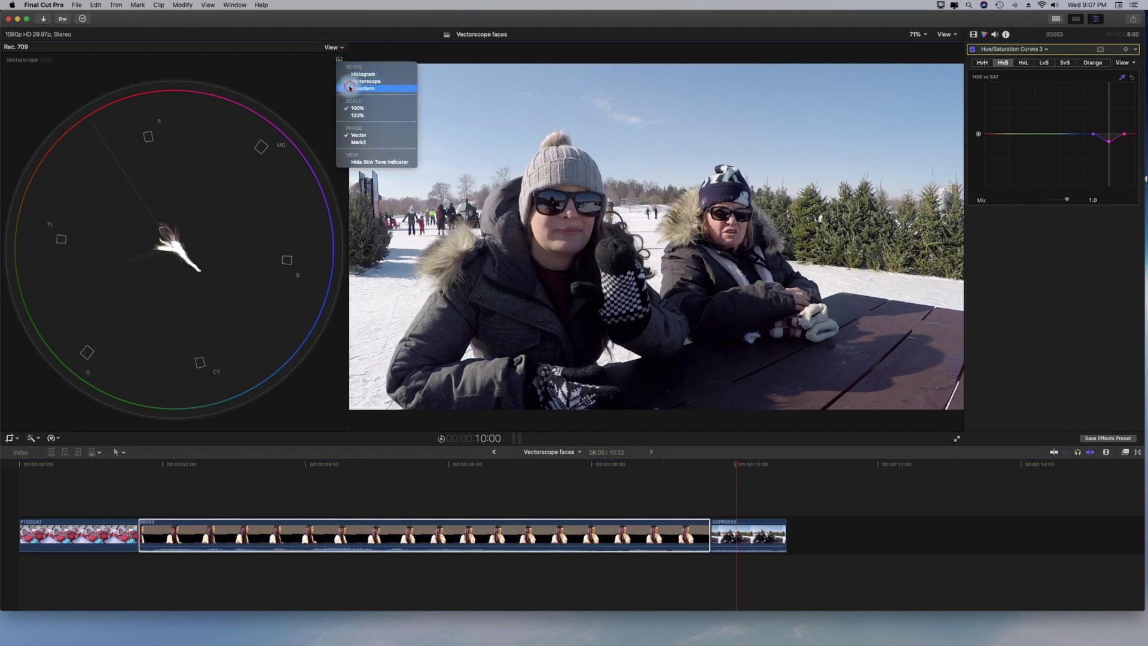
pyautogui.click(350, 87)
pyautogui.click(339, 59)
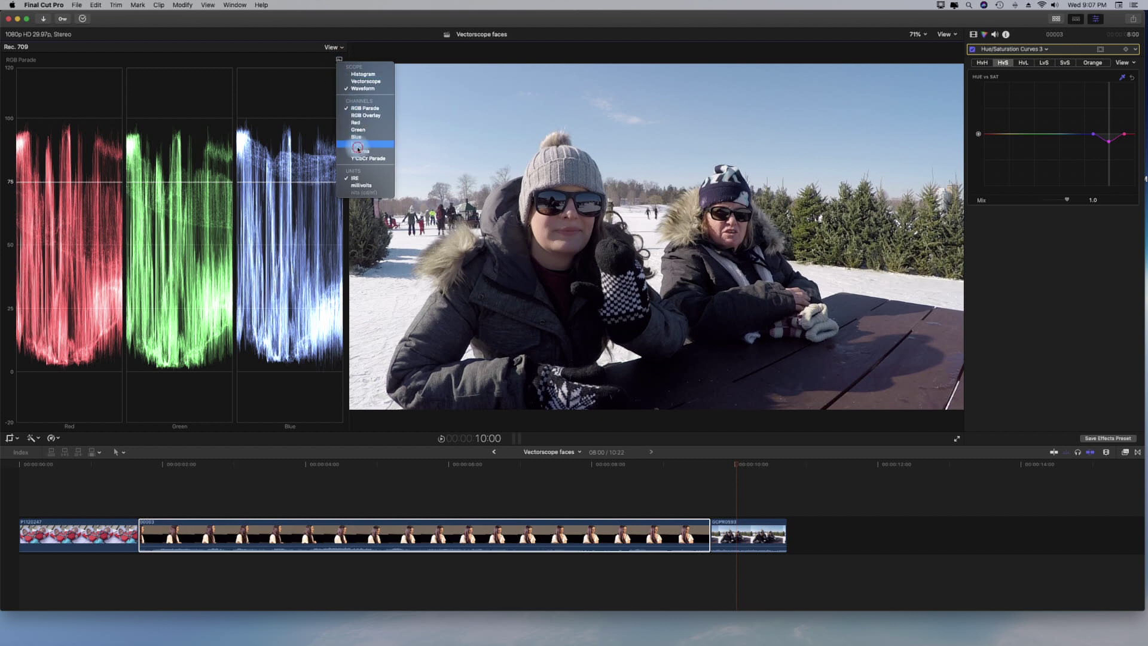
pyautogui.click(357, 149)
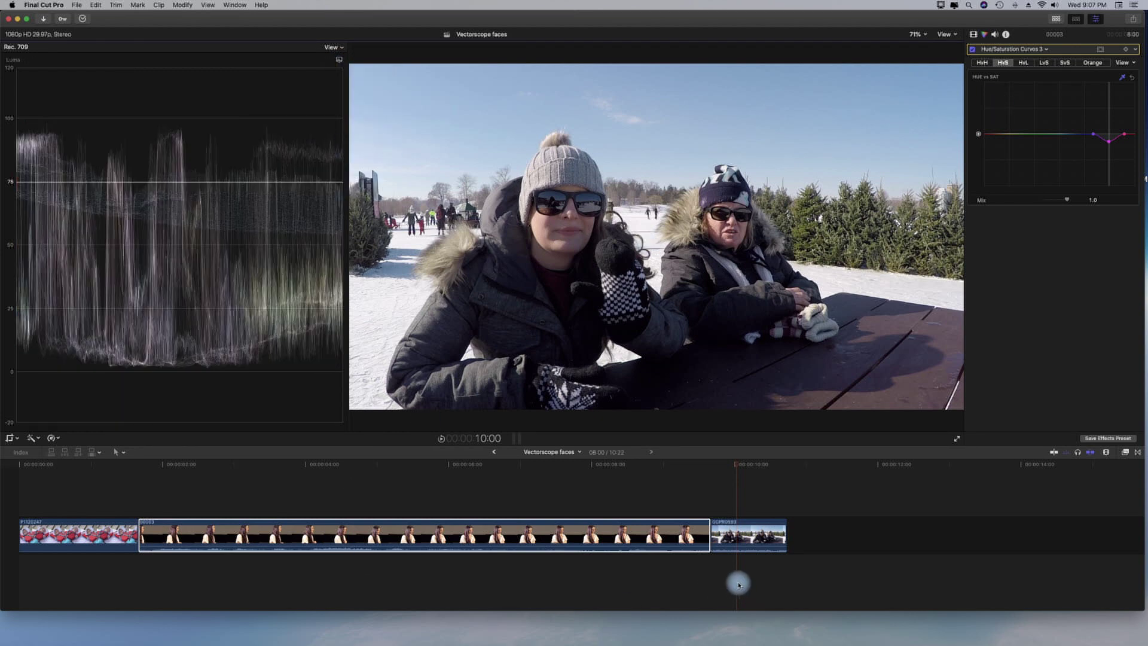
# - Add a Color Curves correction to the third clip and lower the luma curve's shadows to black and its highlights slightly
pyautogui.click(739, 538)
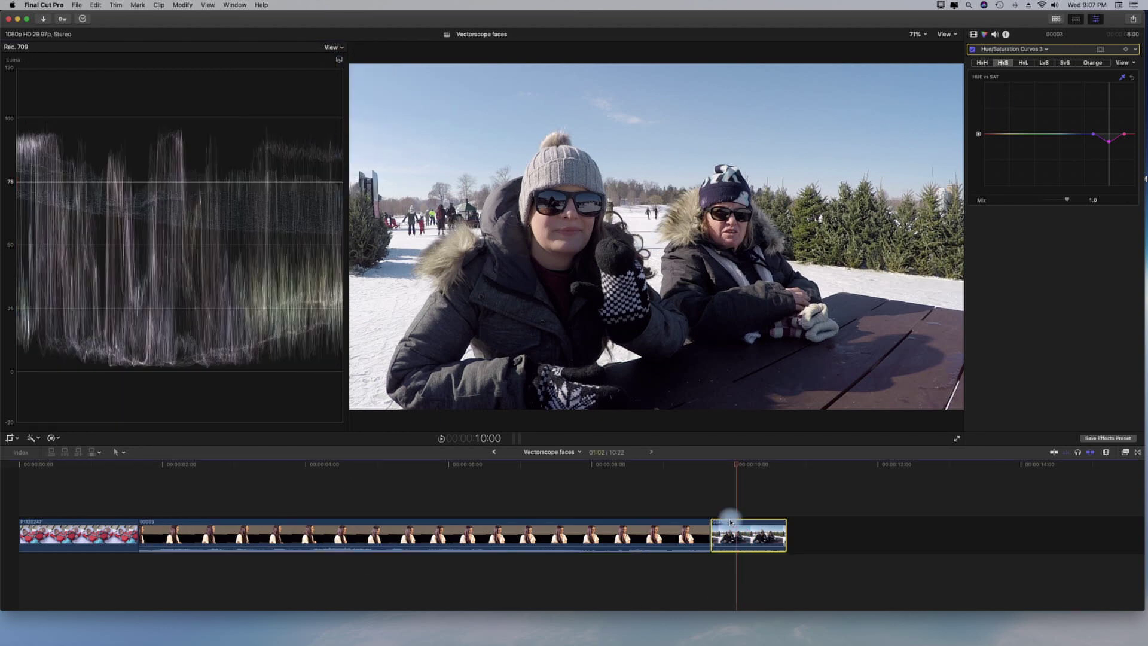
pyautogui.click(1016, 49)
pyautogui.click(1018, 81)
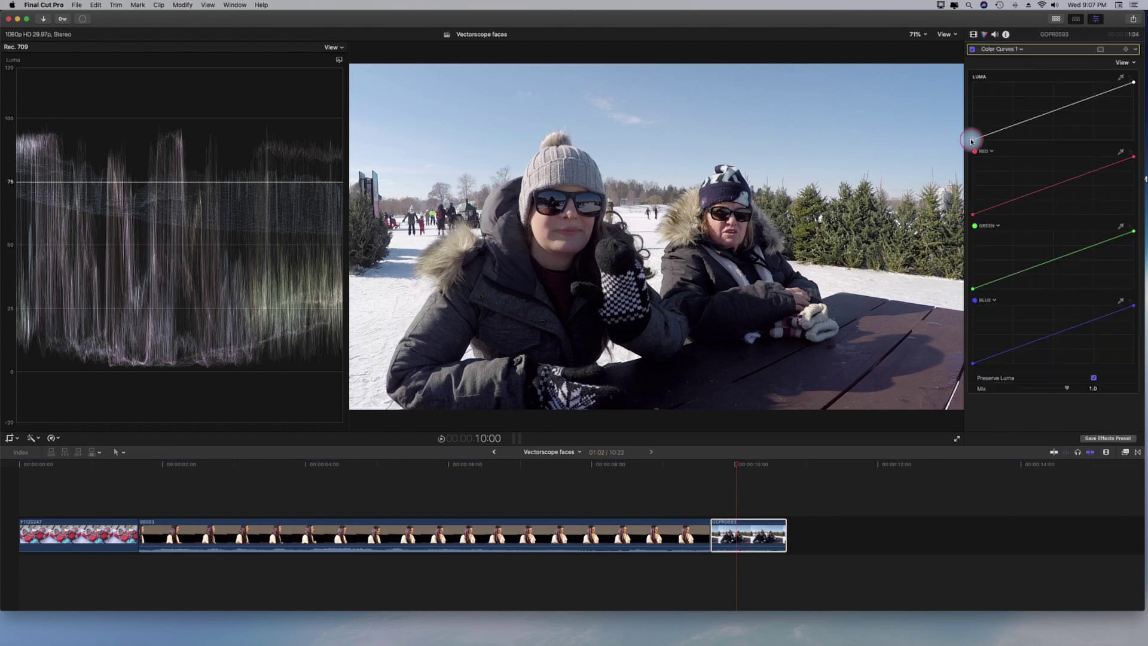
pyautogui.moveTo(972, 141); pyautogui.dragTo(975, 140)
pyautogui.click(1132, 85)
pyautogui.moveTo(1134, 85); pyautogui.dragTo(1137, 90)
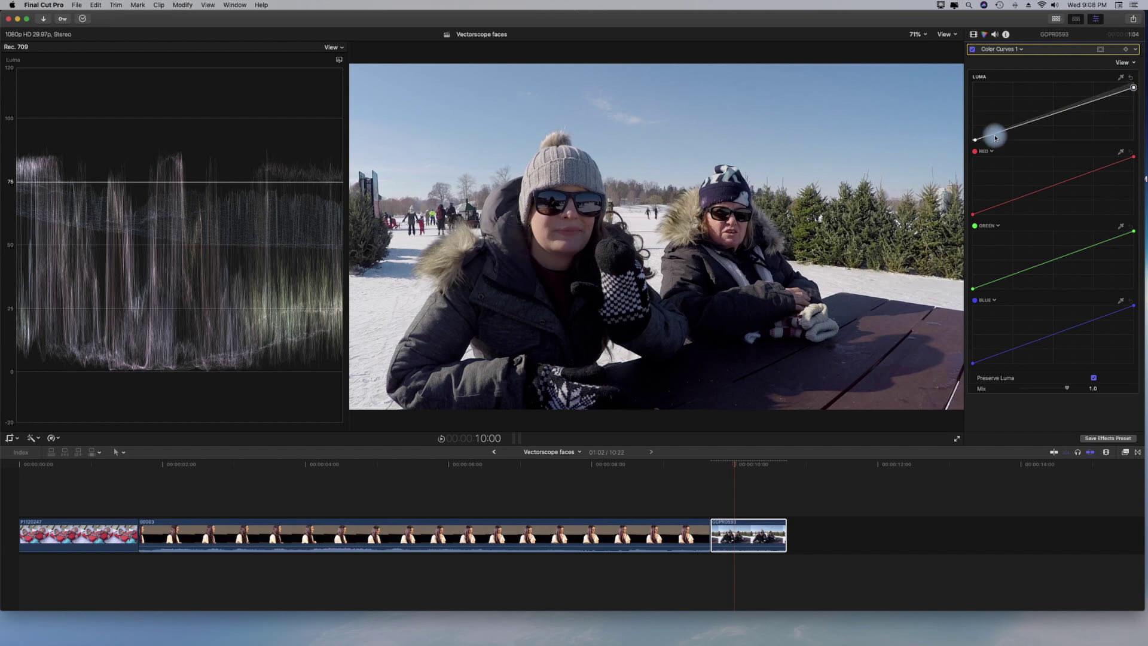
pyautogui.moveTo(976, 139); pyautogui.dragTo(978, 143)
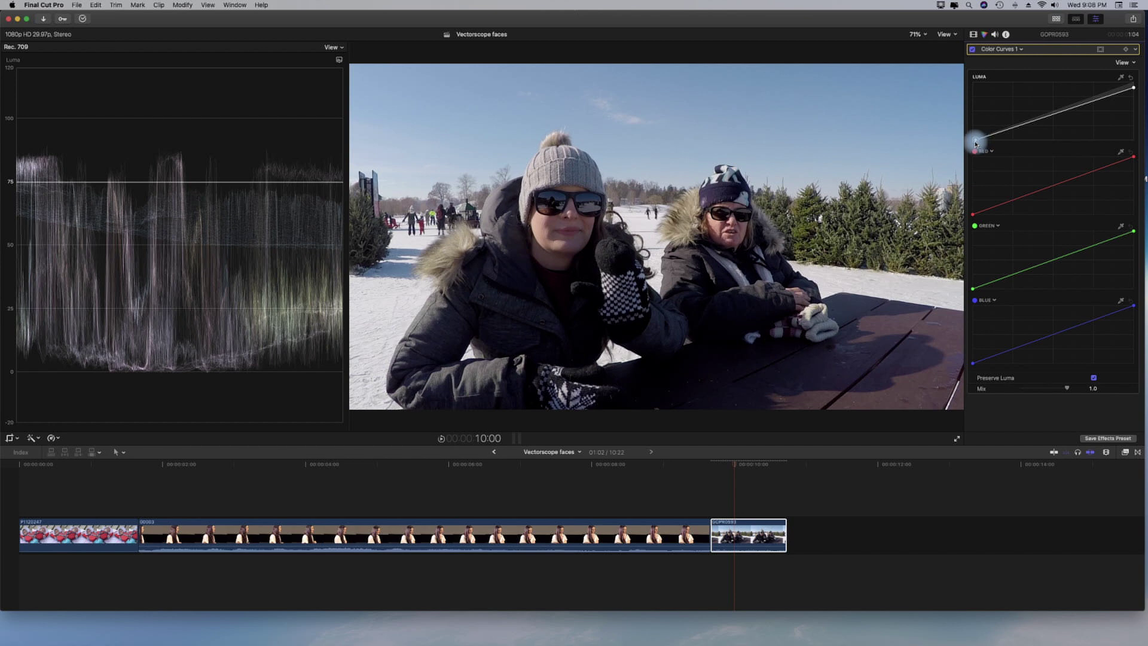
pyautogui.moveTo(975, 144); pyautogui.dragTo(975, 142)
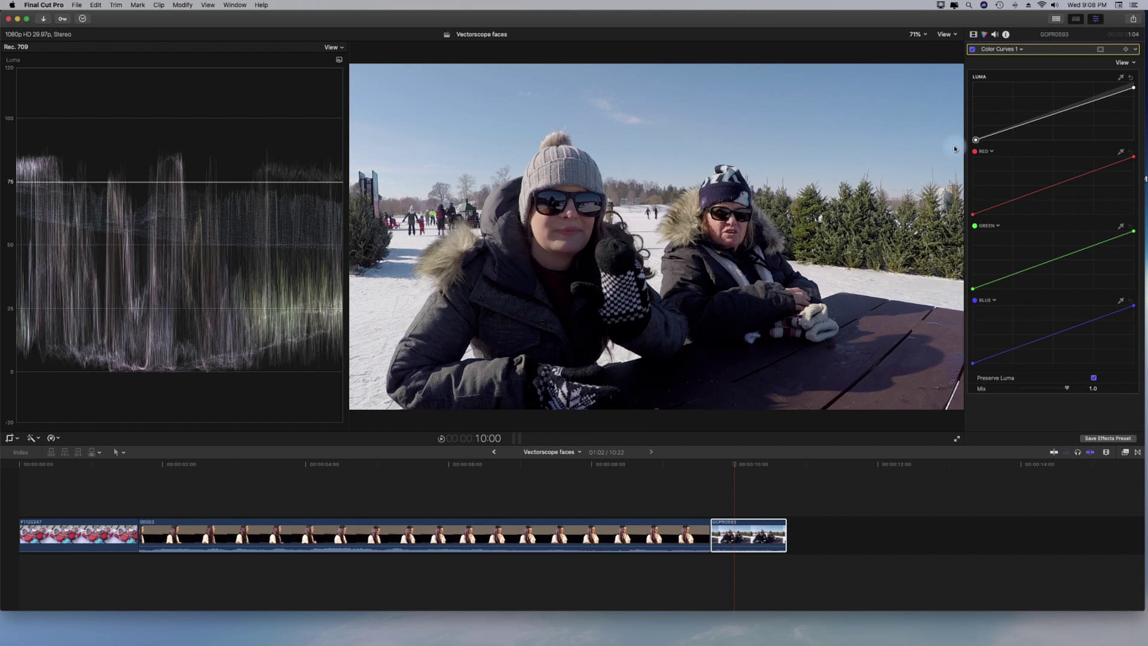
# - Trim the third clip to a strip of white snow to compare its channels on the RGB Parade, and reset the trim
pyautogui.click(9, 440)
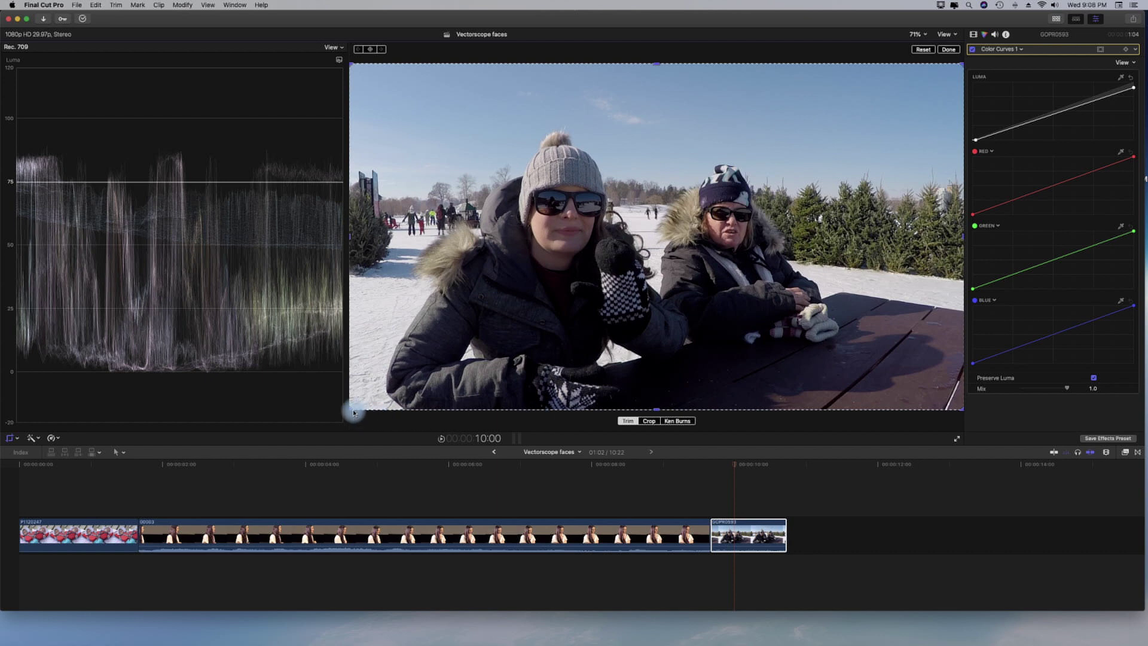
pyautogui.moveTo(352, 411); pyautogui.dragTo(835, 286)
pyautogui.moveTo(835, 62); pyautogui.dragTo(836, 282)
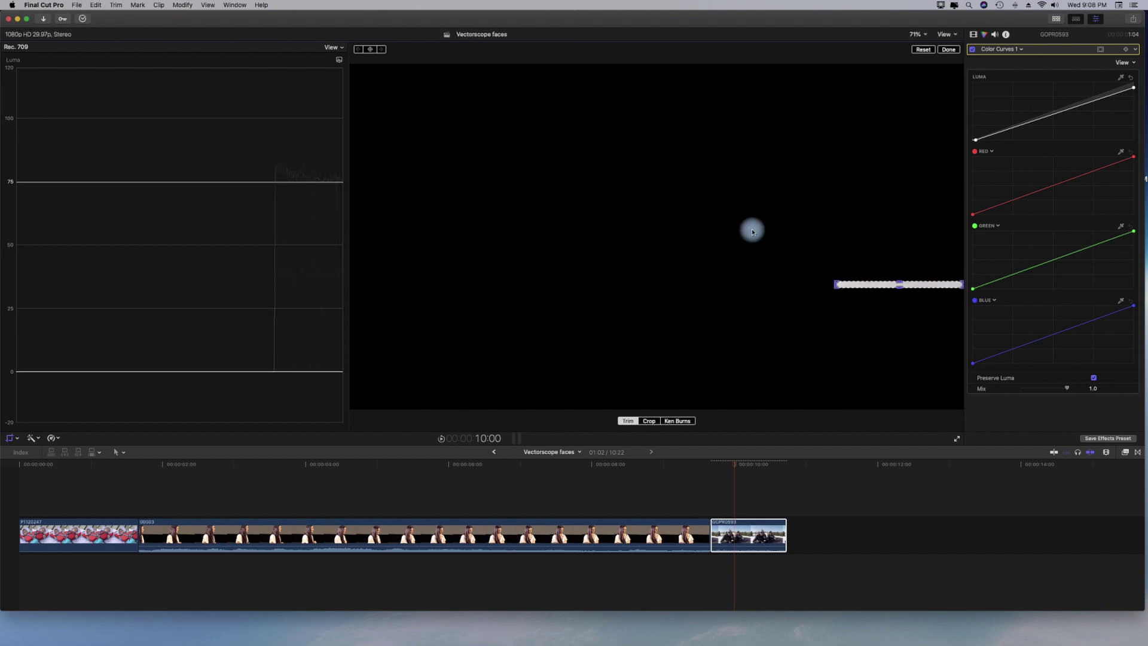
pyautogui.click(338, 61)
pyautogui.click(355, 108)
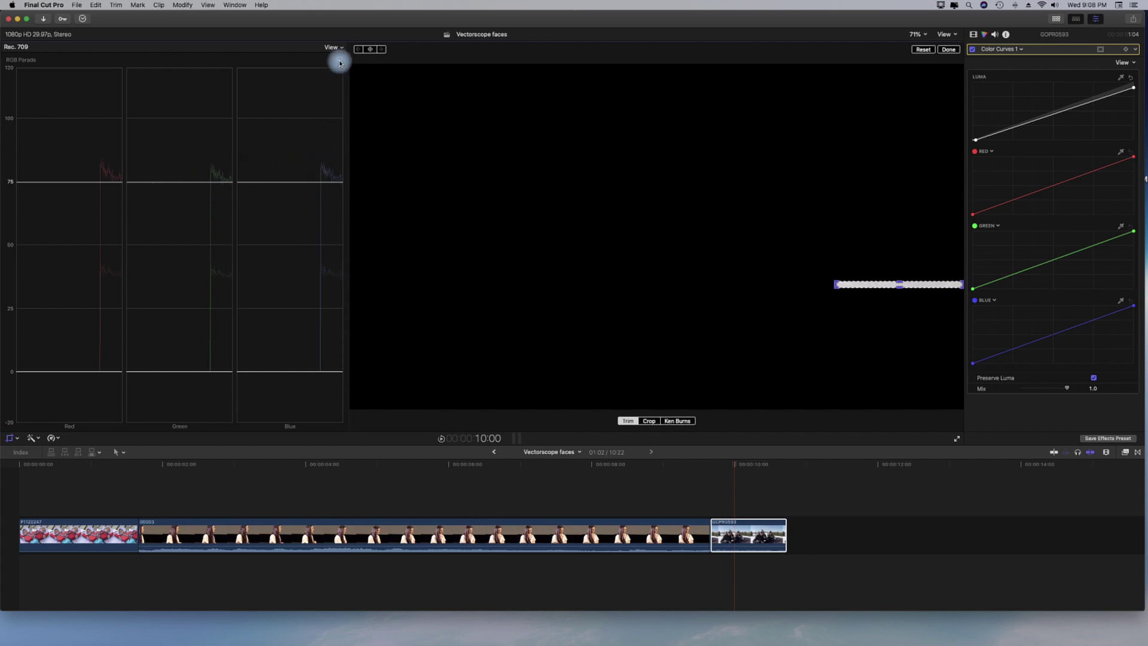
pyautogui.click(923, 50)
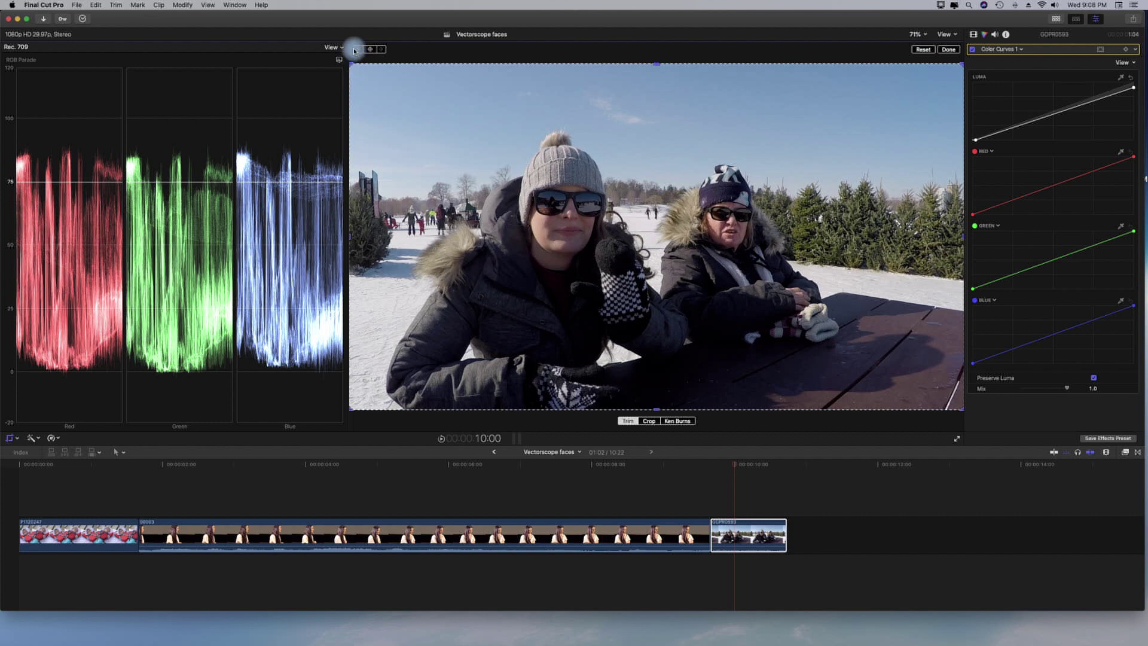
# - Show the Vectorscope and trim the third clip to a small patch of skin on the face of the woman in the grey hat
pyautogui.click(339, 59)
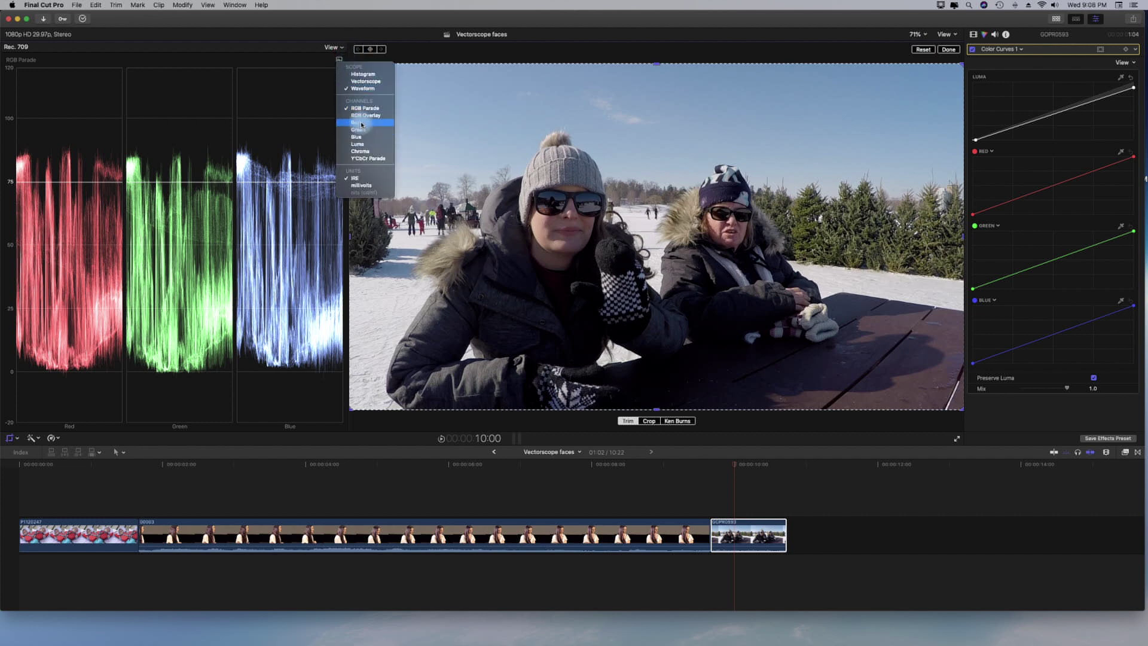
pyautogui.click(365, 81)
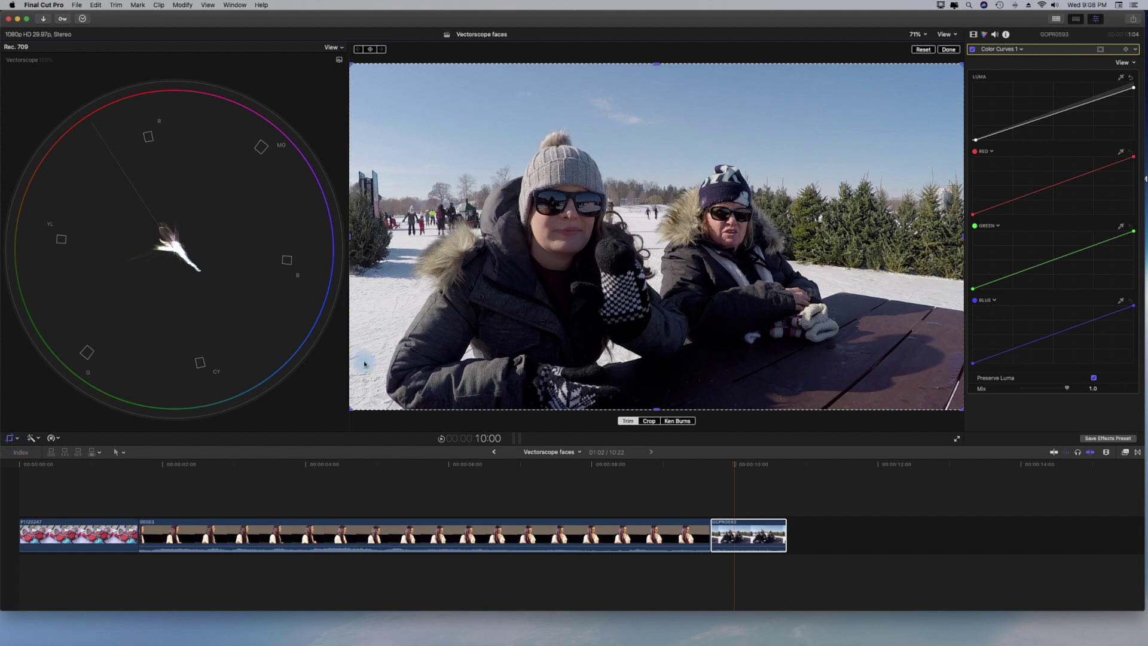
pyautogui.moveTo(354, 411); pyautogui.dragTo(545, 231)
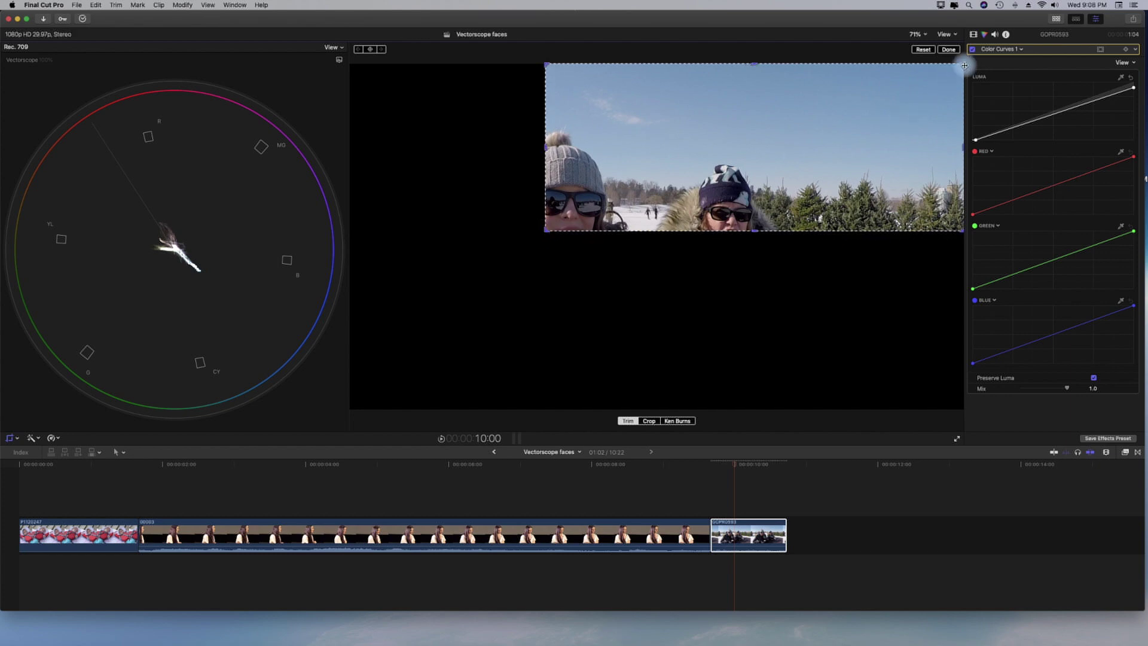
pyautogui.moveTo(960, 66); pyautogui.dragTo(561, 224)
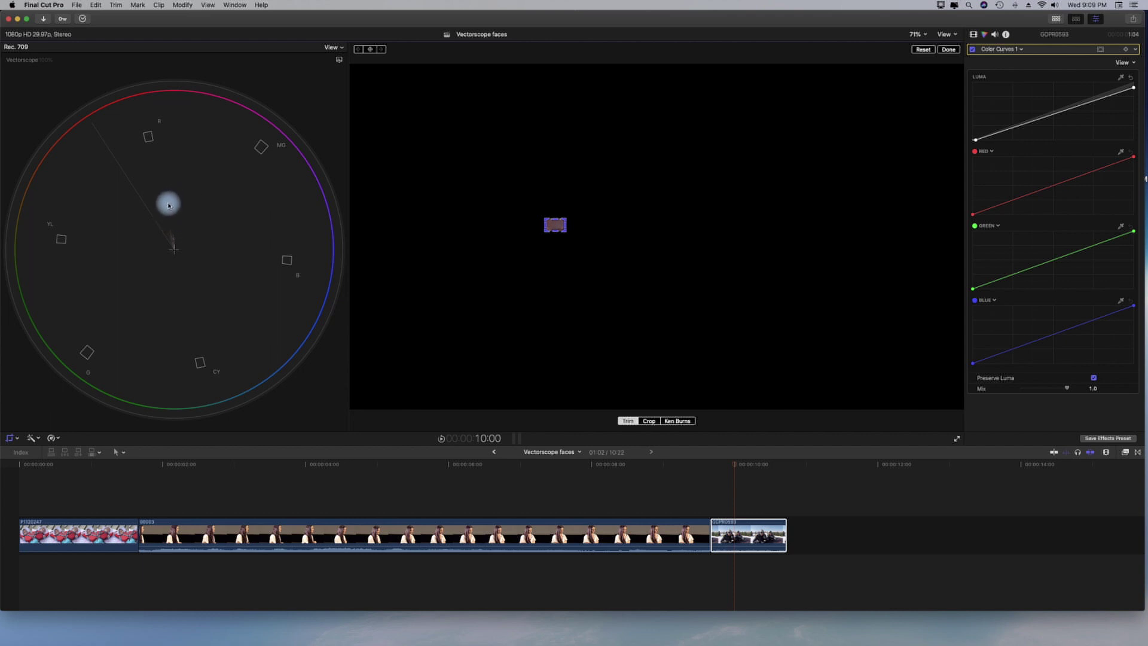
# - Add a Hue/Saturation Curves correction, shift the sampled face skin toward the skin tone line on Hue vs Hue, and reset the trim
pyautogui.click(1021, 50)
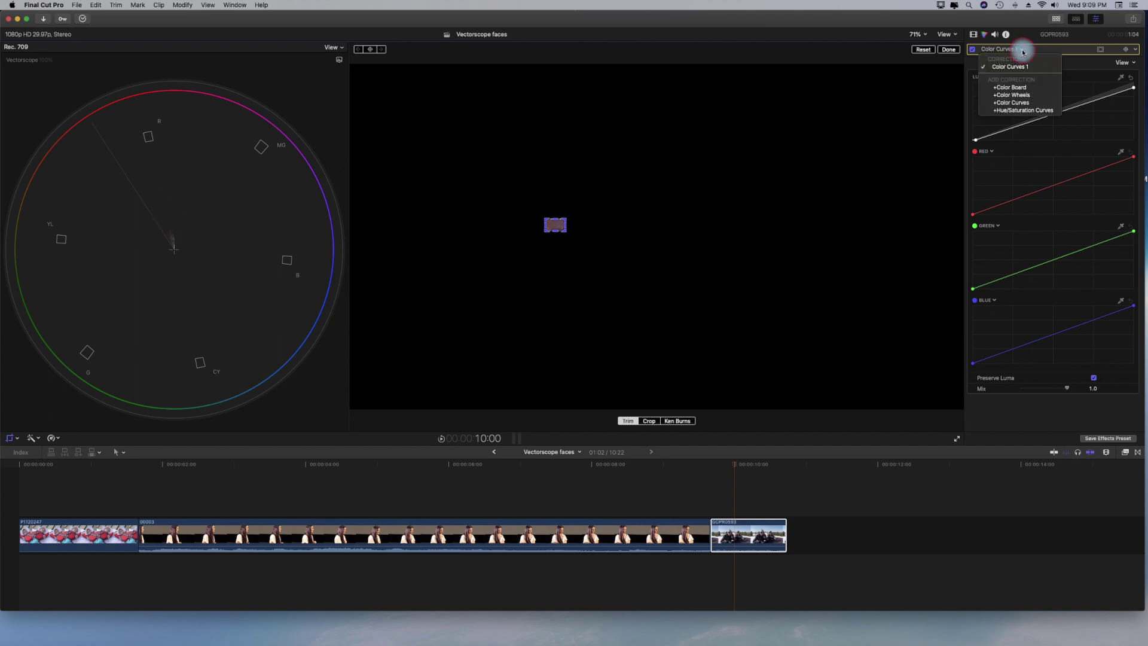
pyautogui.click(1023, 111)
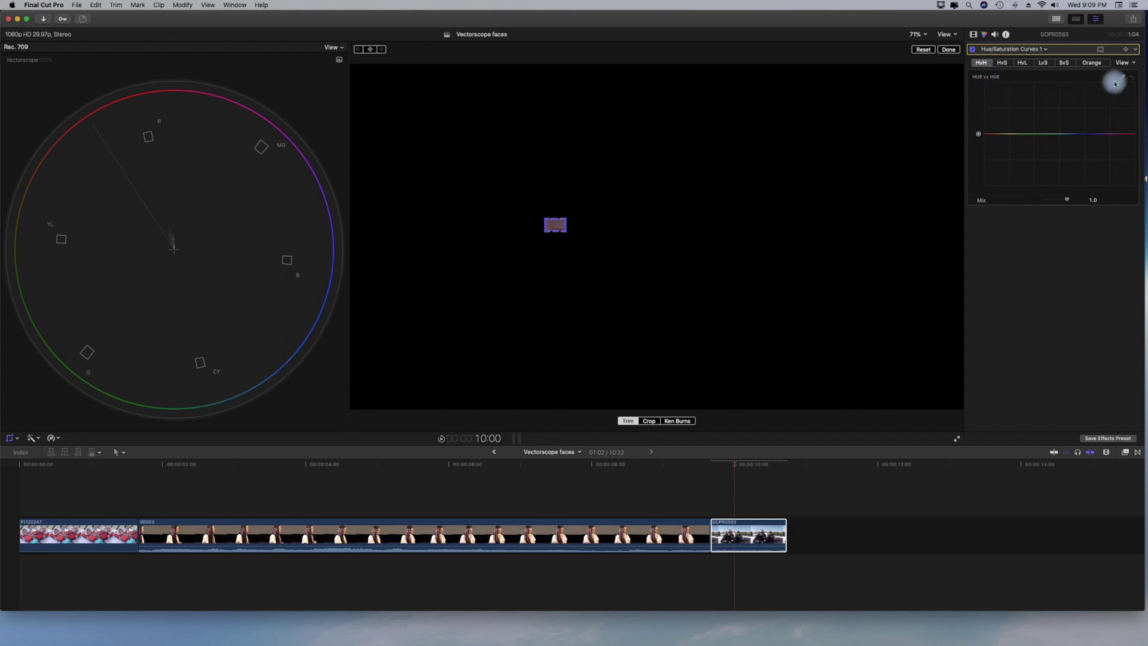
pyautogui.click(953, 52)
pyautogui.click(1122, 76)
pyautogui.click(556, 225)
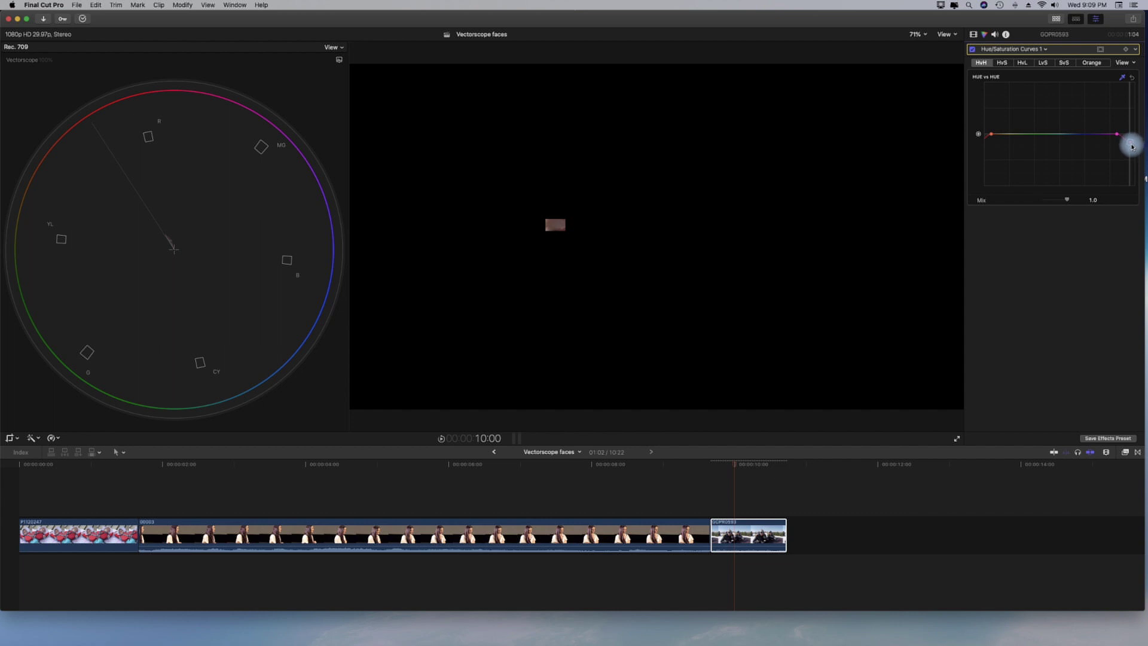
pyautogui.click(12, 441)
pyautogui.click(949, 49)
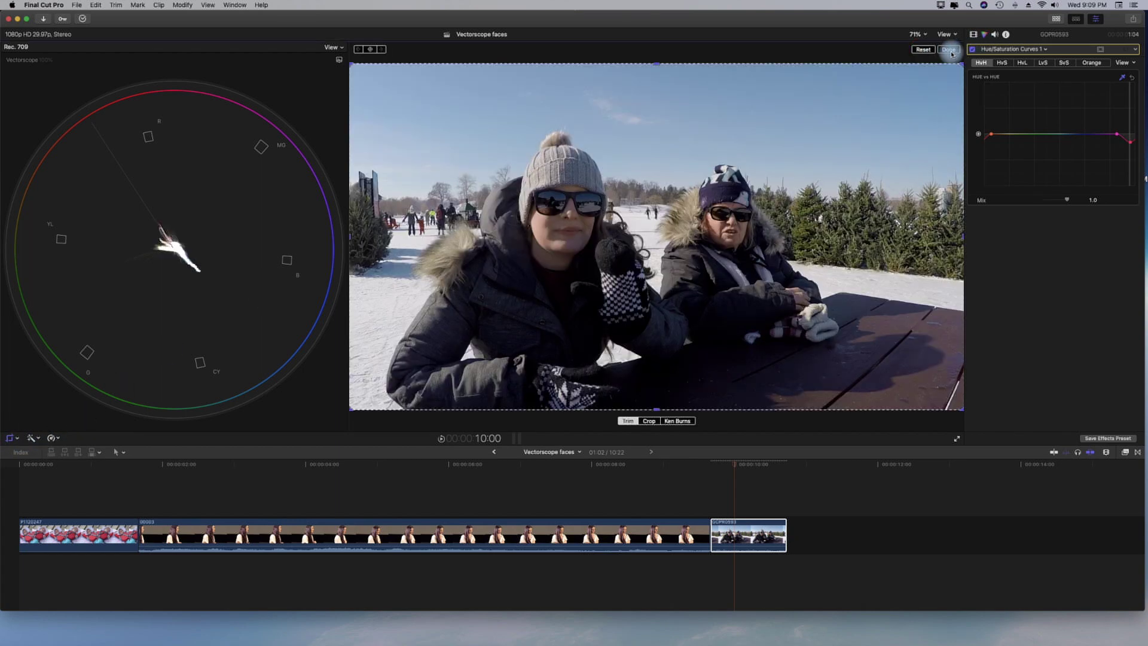
# - Finish the trim adjustment and compare the third clip with its Hue/Saturation Curves correction off and on
pyautogui.click(948, 50)
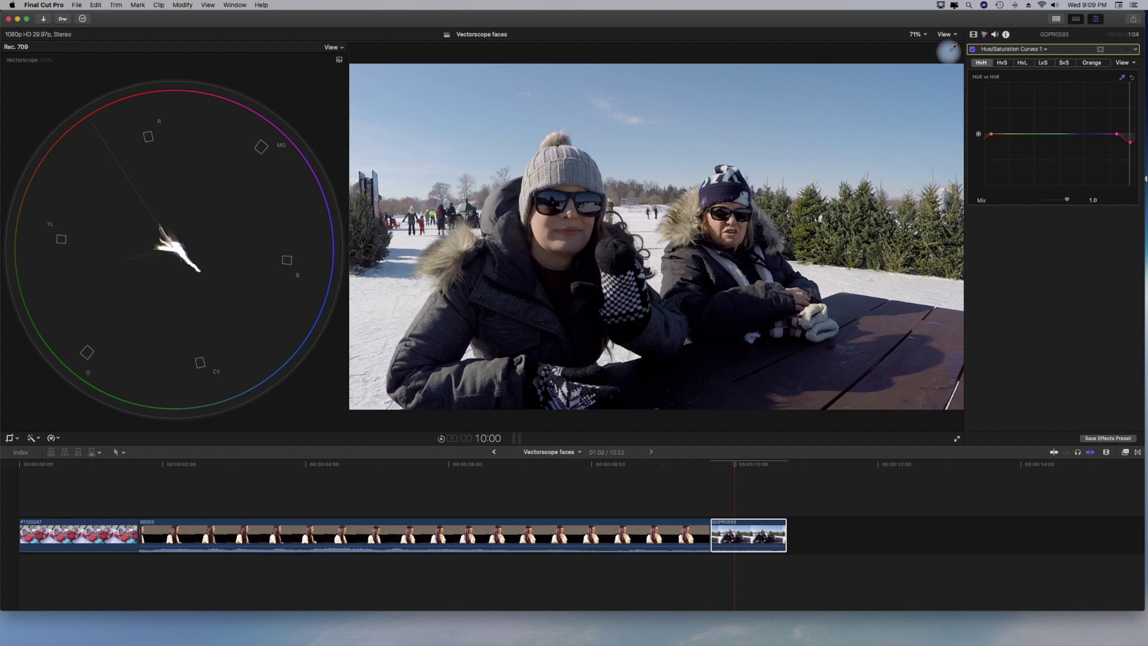
pyautogui.click(973, 49)
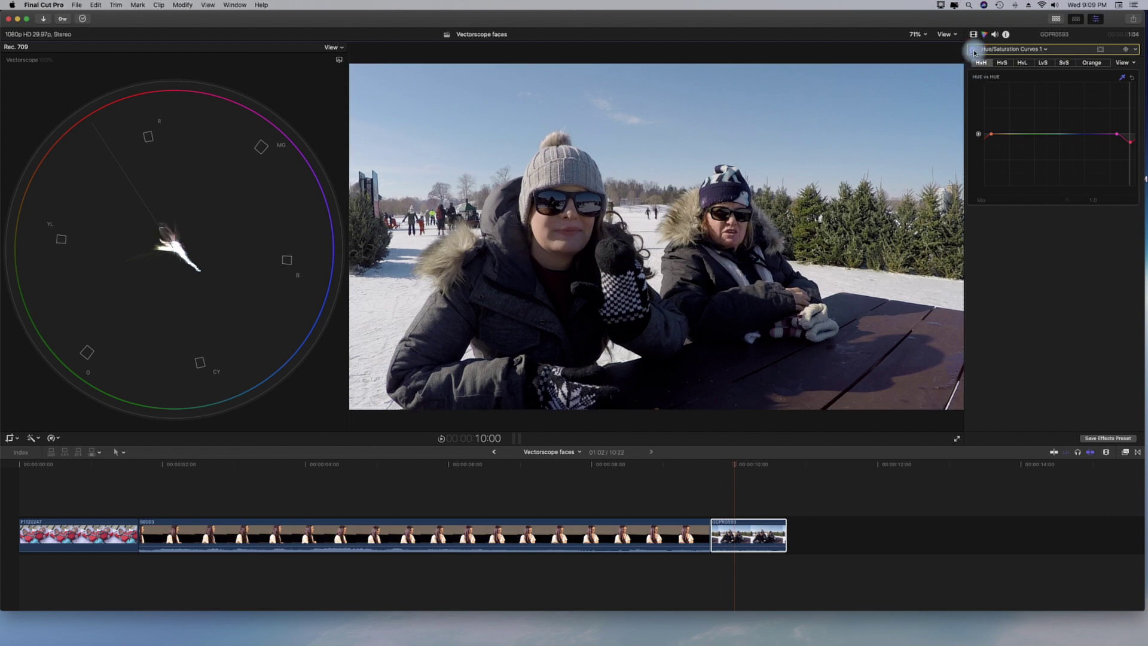
pyautogui.click(973, 52)
# - Add a second Hue/Saturation Curves correction, sample the grey-hatted woman's face on Hue vs Sat, and slightly adjust the skin's saturation
pyautogui.click(1046, 51)
pyautogui.click(1040, 118)
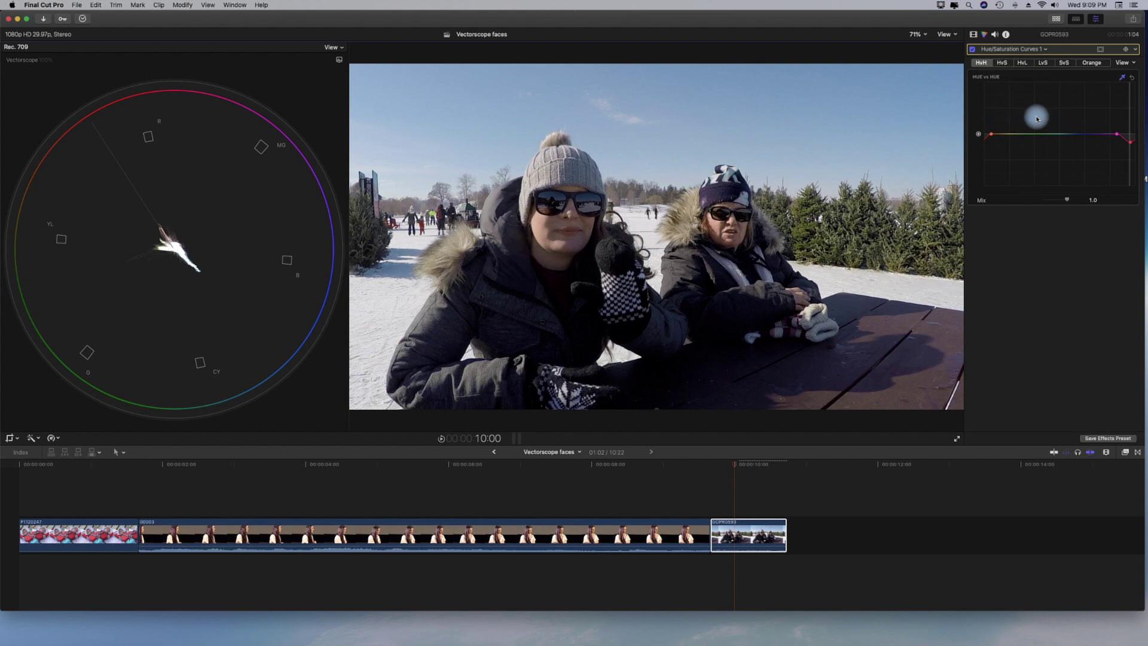
pyautogui.click(1003, 64)
pyautogui.click(1122, 79)
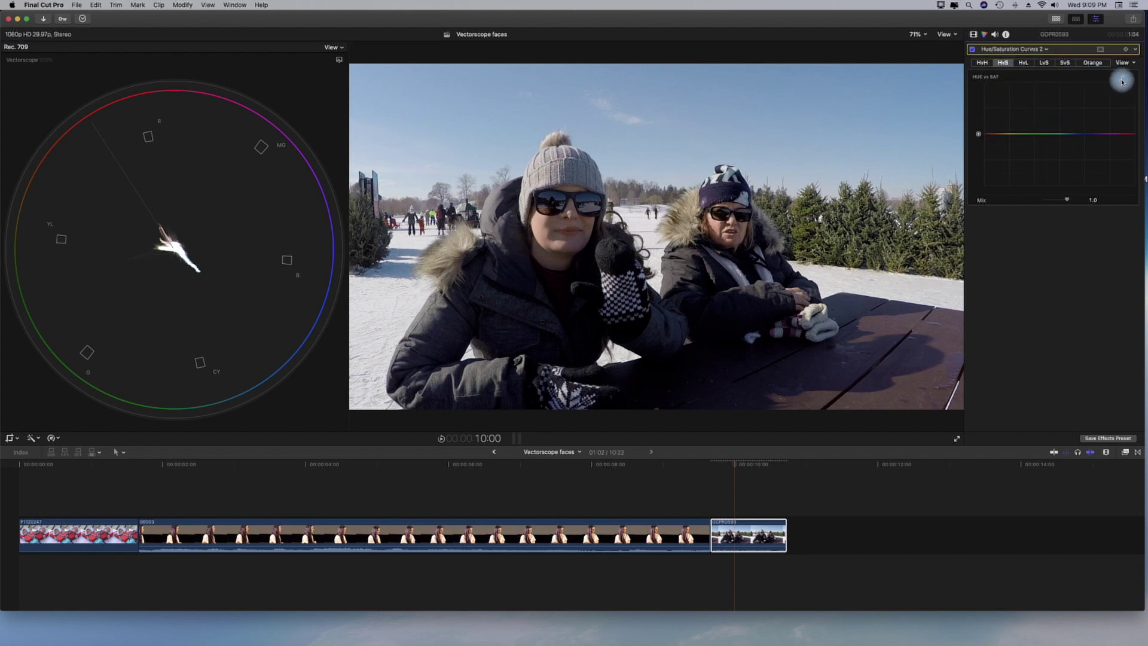
pyautogui.click(557, 215)
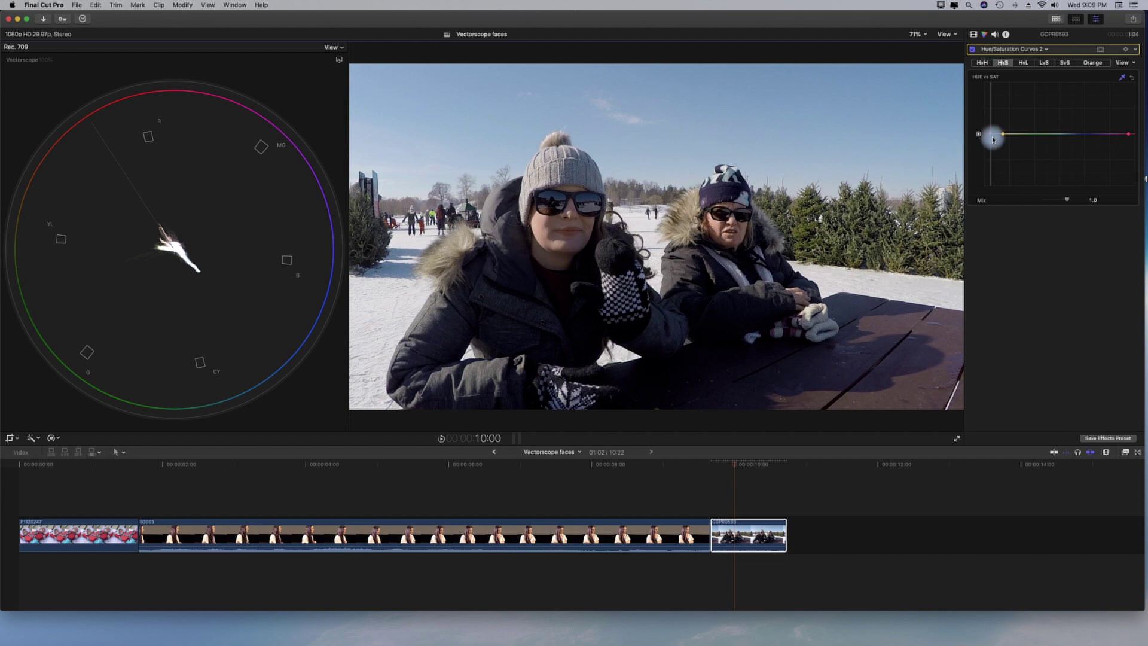
pyautogui.moveTo(993, 128)
pyautogui.mouseDown()
pyautogui.moveTo(992, 154)
pyautogui.moveTo(994, 138)
pyautogui.mouseUp()
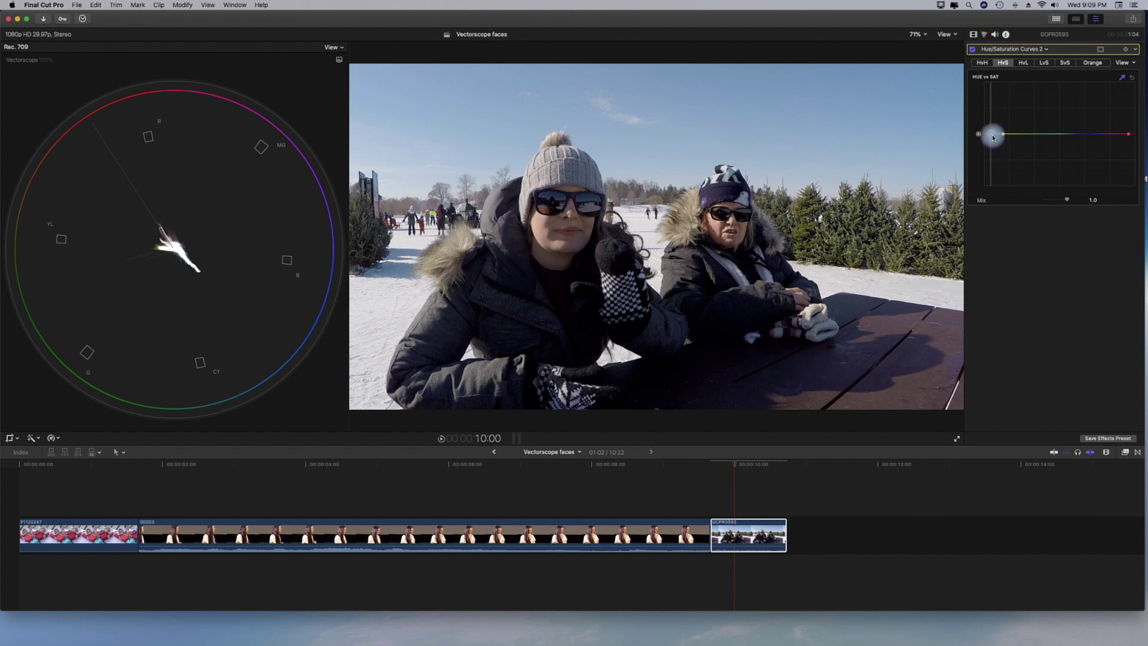